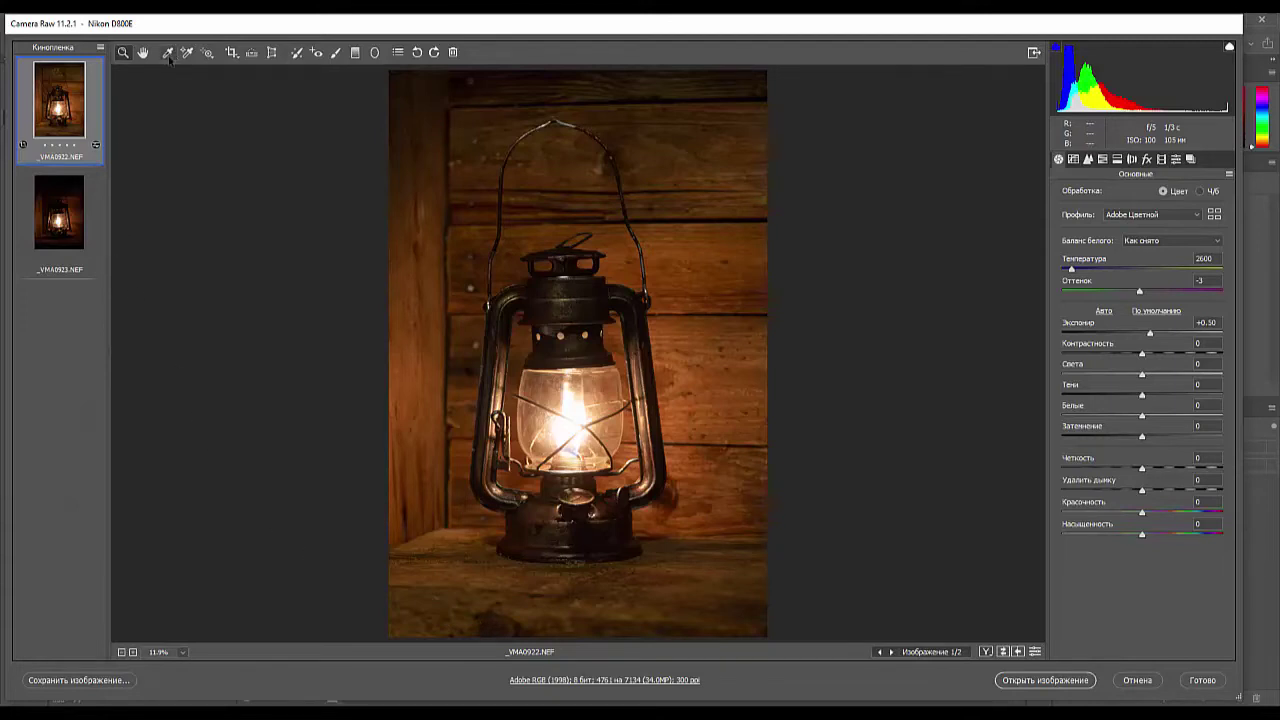
- Crop _VMA0922.NEF slightly tighter along the lower and right edges of the photo
{"action": "left_click", "coordinate": [232, 52]}
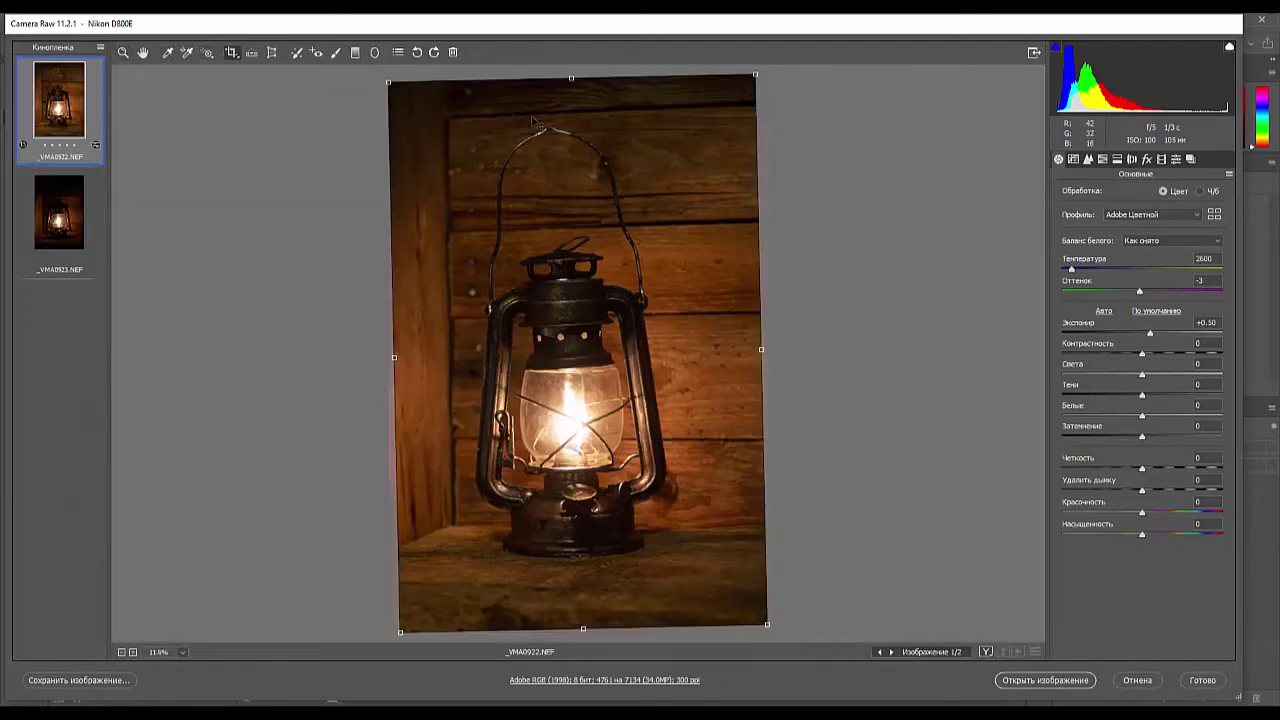
{"action": "left_click_drag", "start_coordinate": [583, 630], "coordinate": [582, 606]}
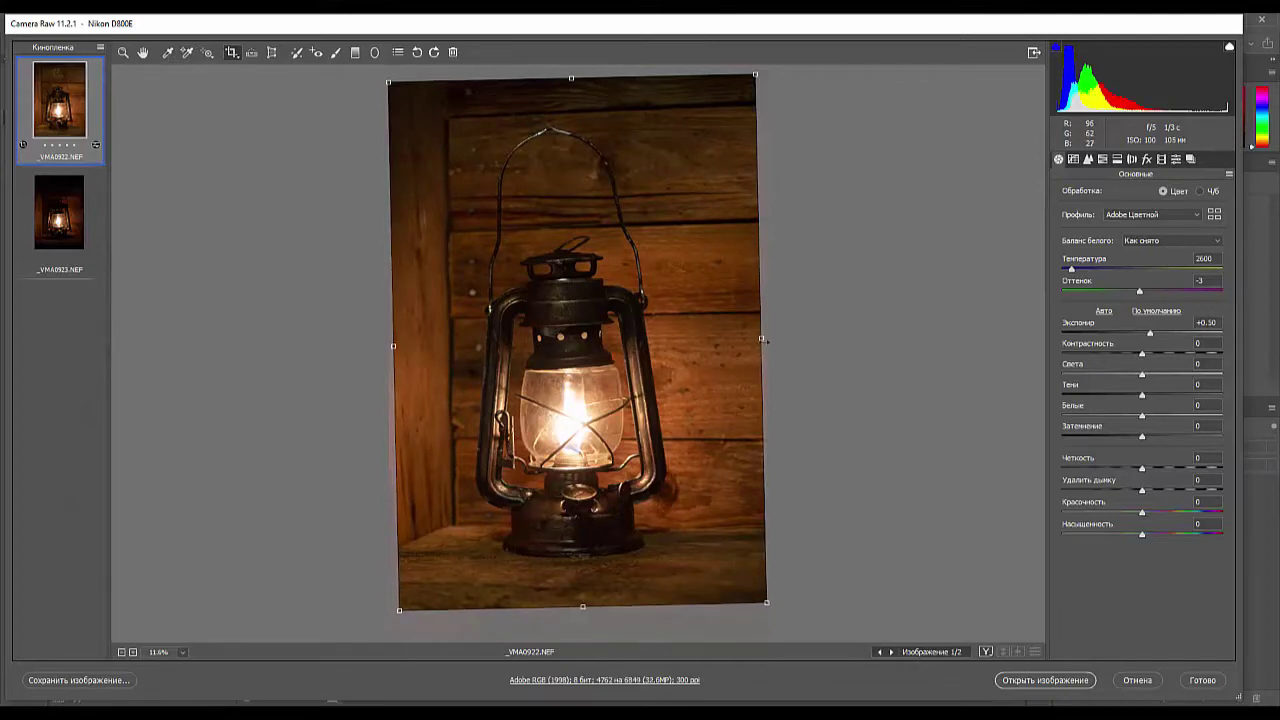
{"action": "left_click_drag", "start_coordinate": [761, 340], "coordinate": [748, 345]}
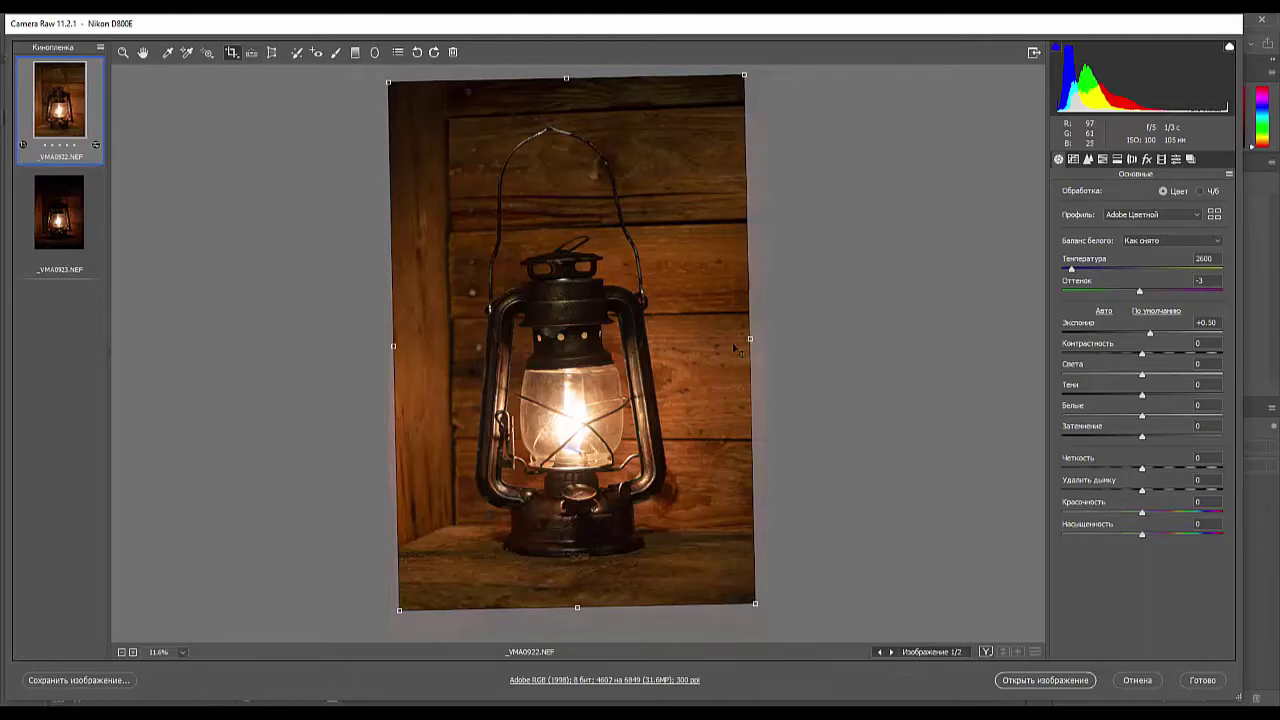
{"action": "key", "text": "Return"}
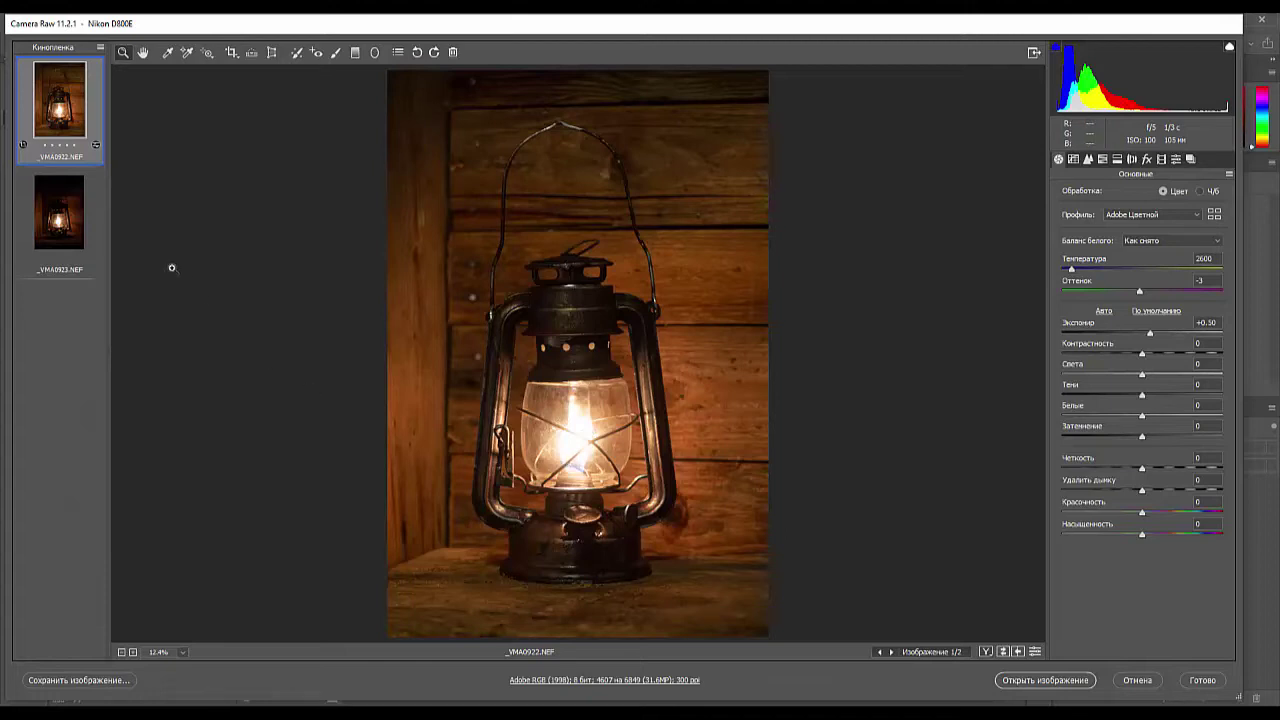
- Compare _VMA0923.NEF with _VMA0922.NEF and close Camera Raw, discarding the edits
{"action": "left_click", "coordinate": [85, 230]}
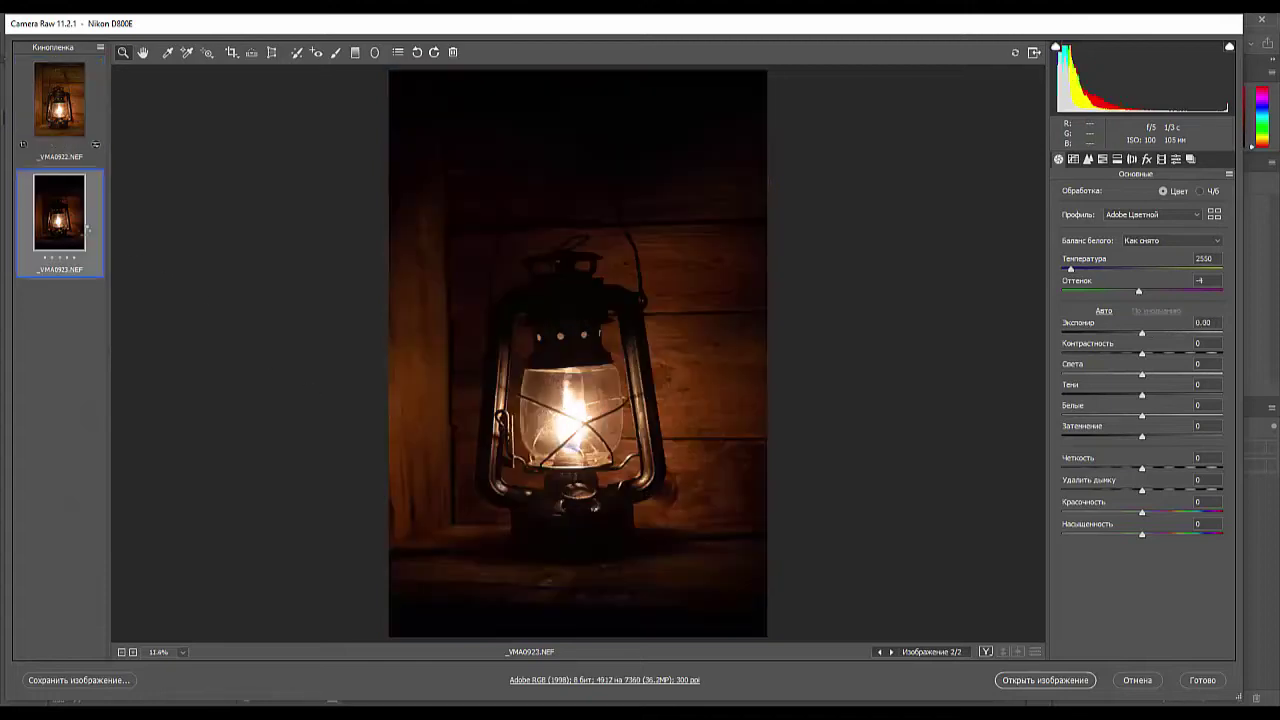
{"action": "left_click", "coordinate": [66, 106]}
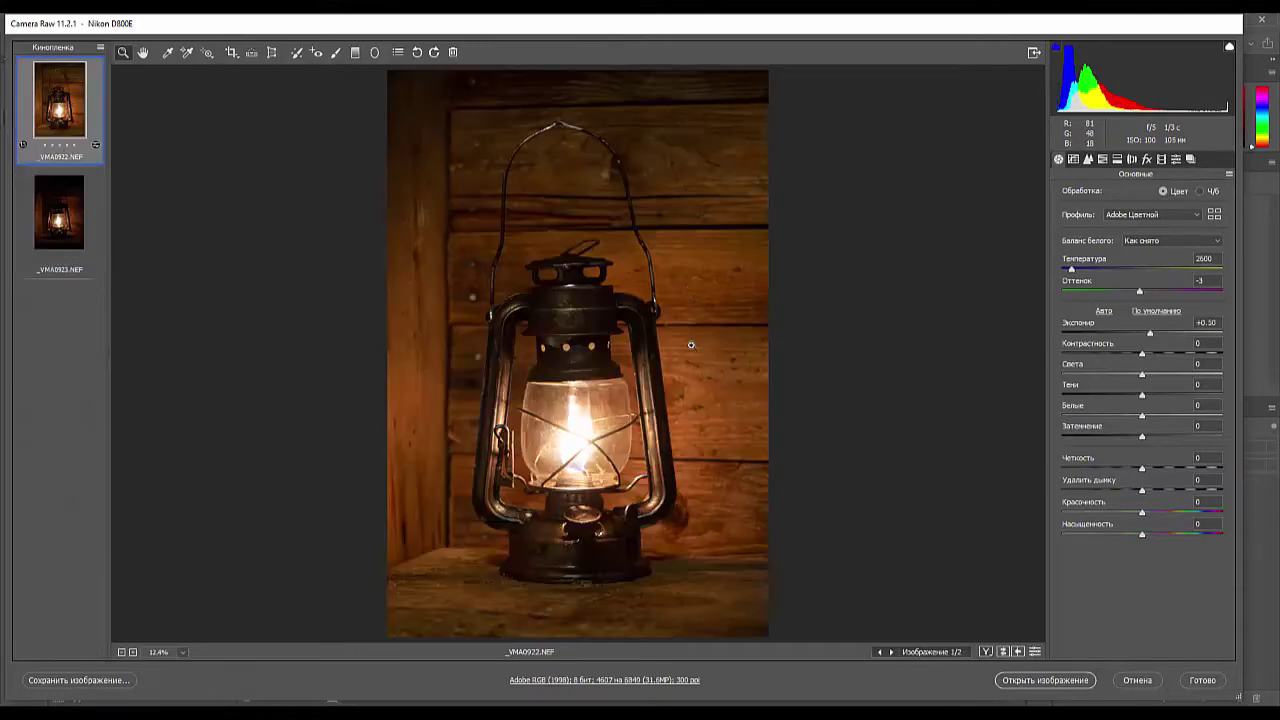
{"action": "left_click", "coordinate": [1130, 684]}
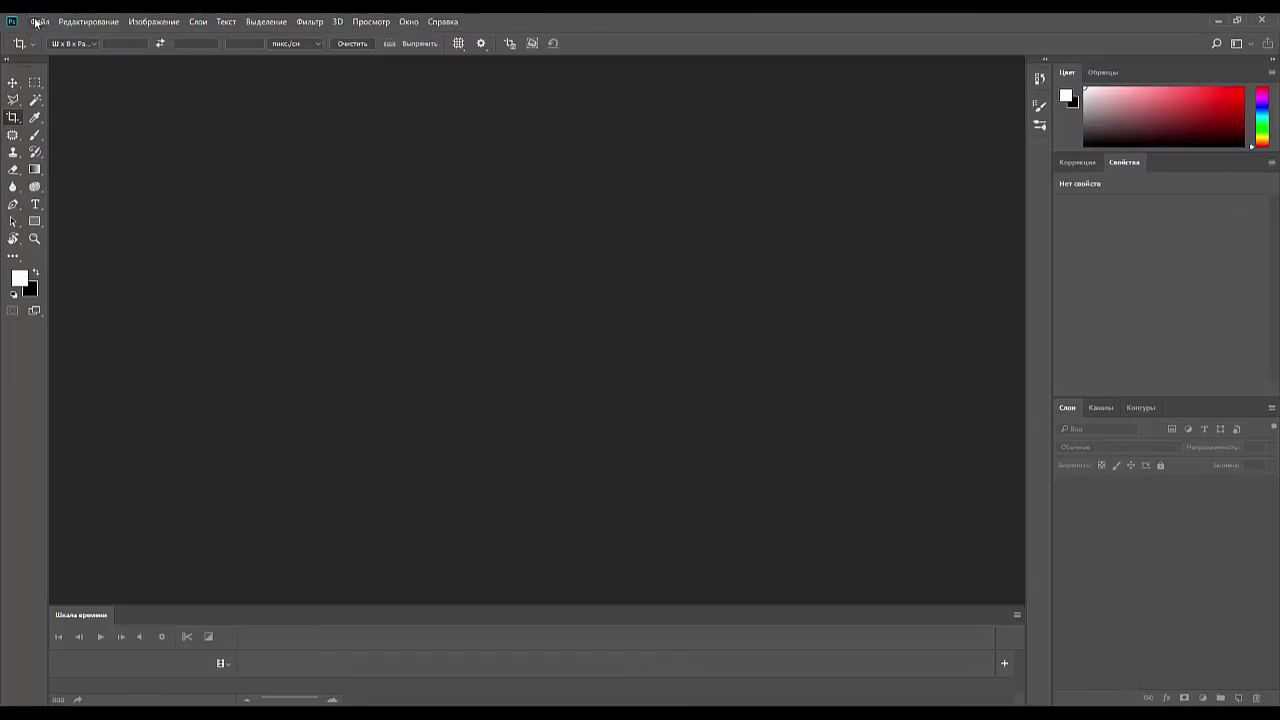
- Open the photo _VMA0914 from the 110D800E folder in Camera Raw and cancel it
{"action": "left_click", "coordinate": [37, 21]}
{"action": "left_click", "coordinate": [50, 52]}
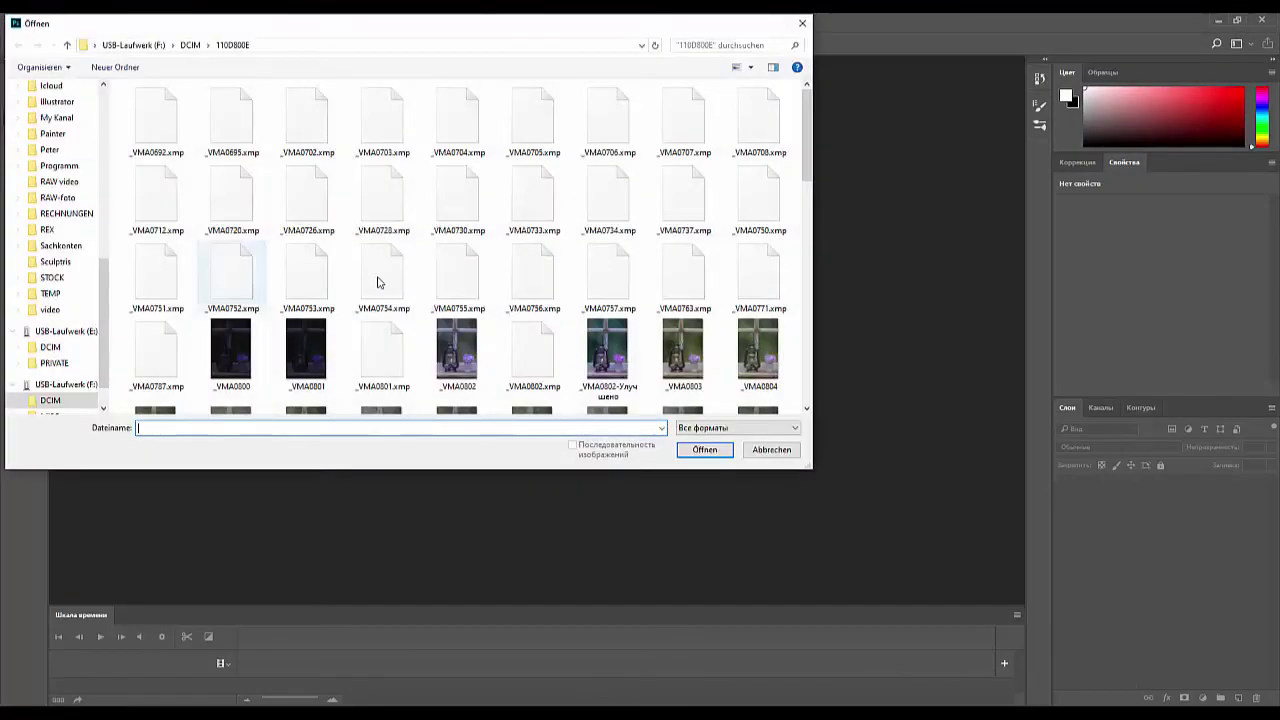
{"action": "scroll", "coordinate": [385, 278], "scroll_direction": "down", "scroll_amount": 10}
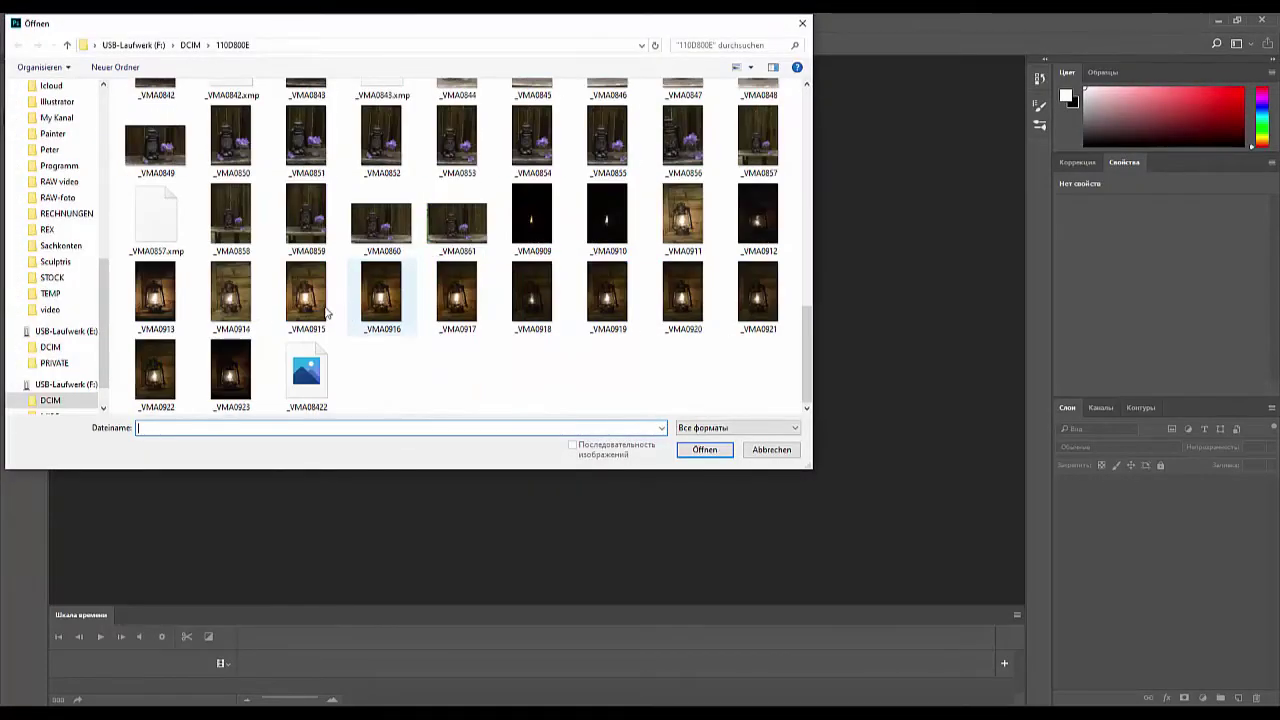
{"action": "left_click", "coordinate": [157, 380]}
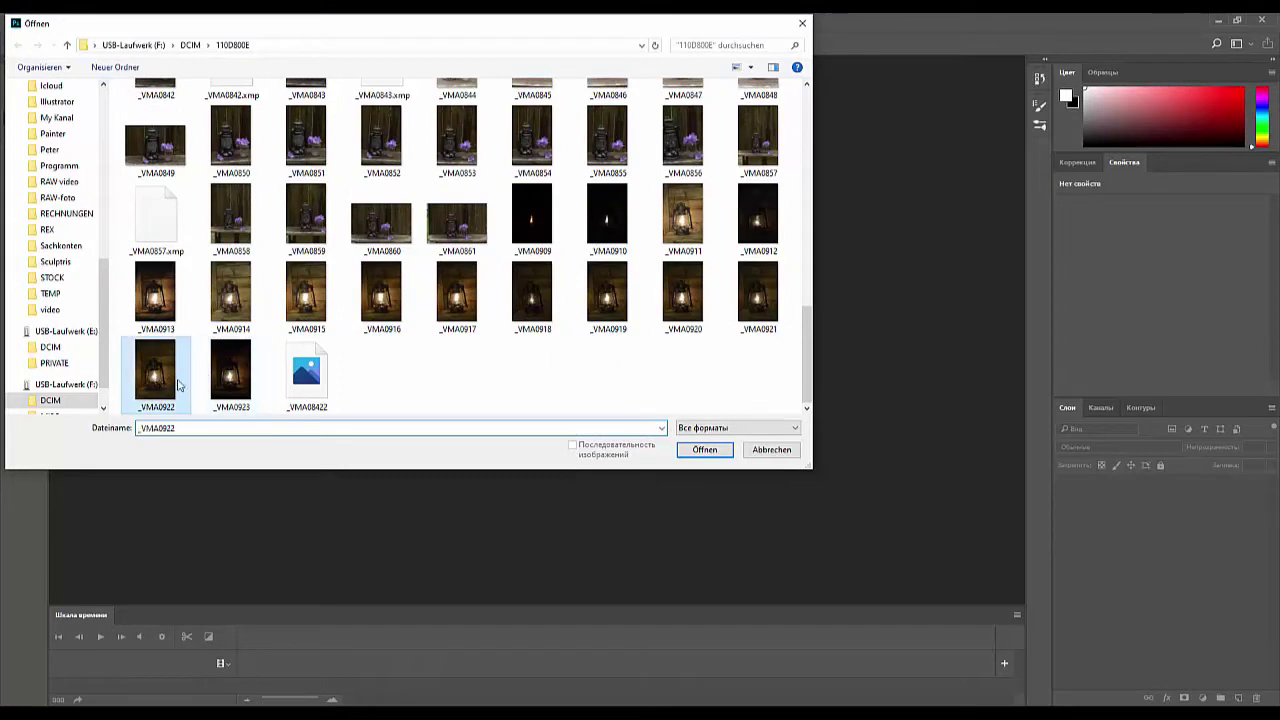
{"action": "left_click", "coordinate": [230, 383], "text": "ctrl"}
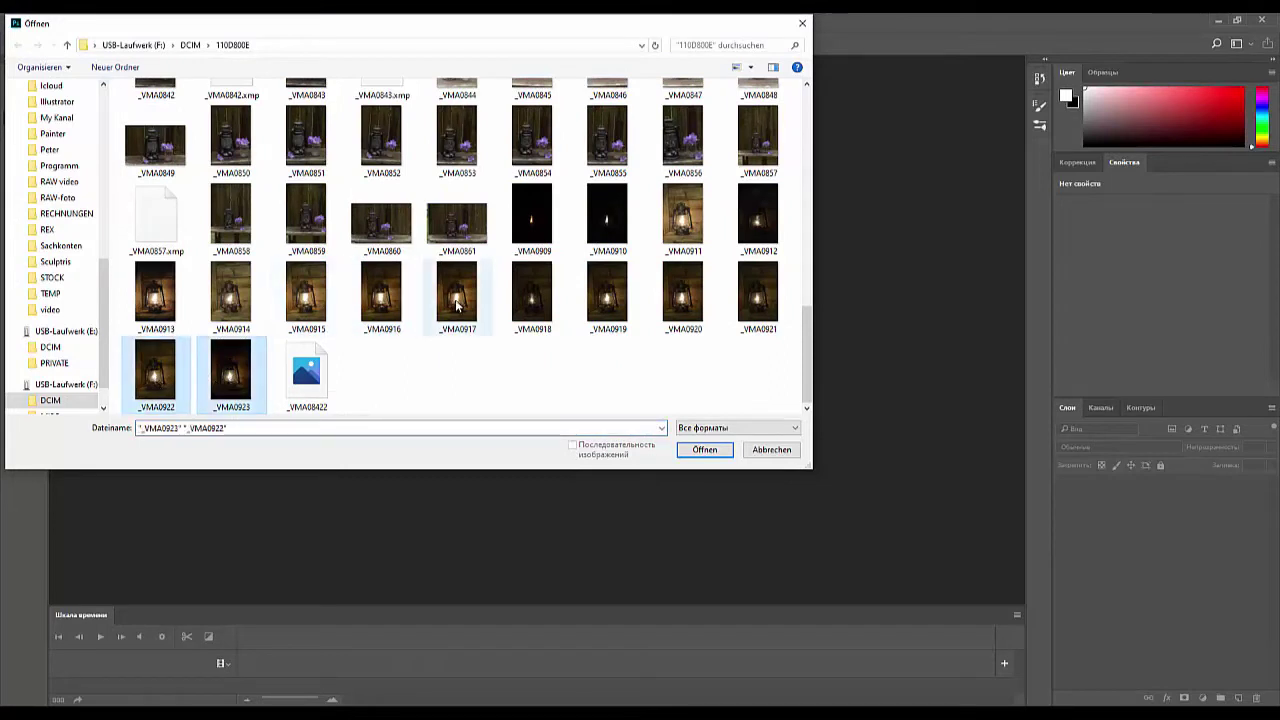
{"action": "left_click", "coordinate": [232, 302]}
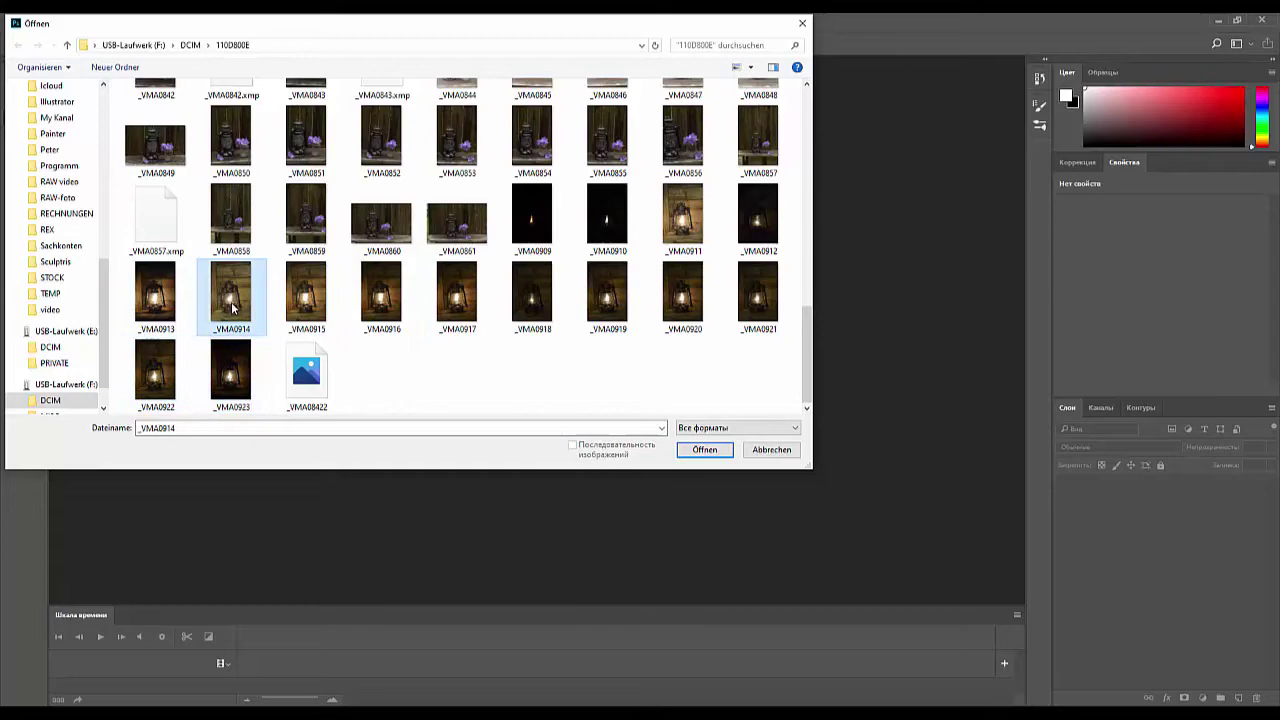
{"action": "left_click", "coordinate": [704, 449]}
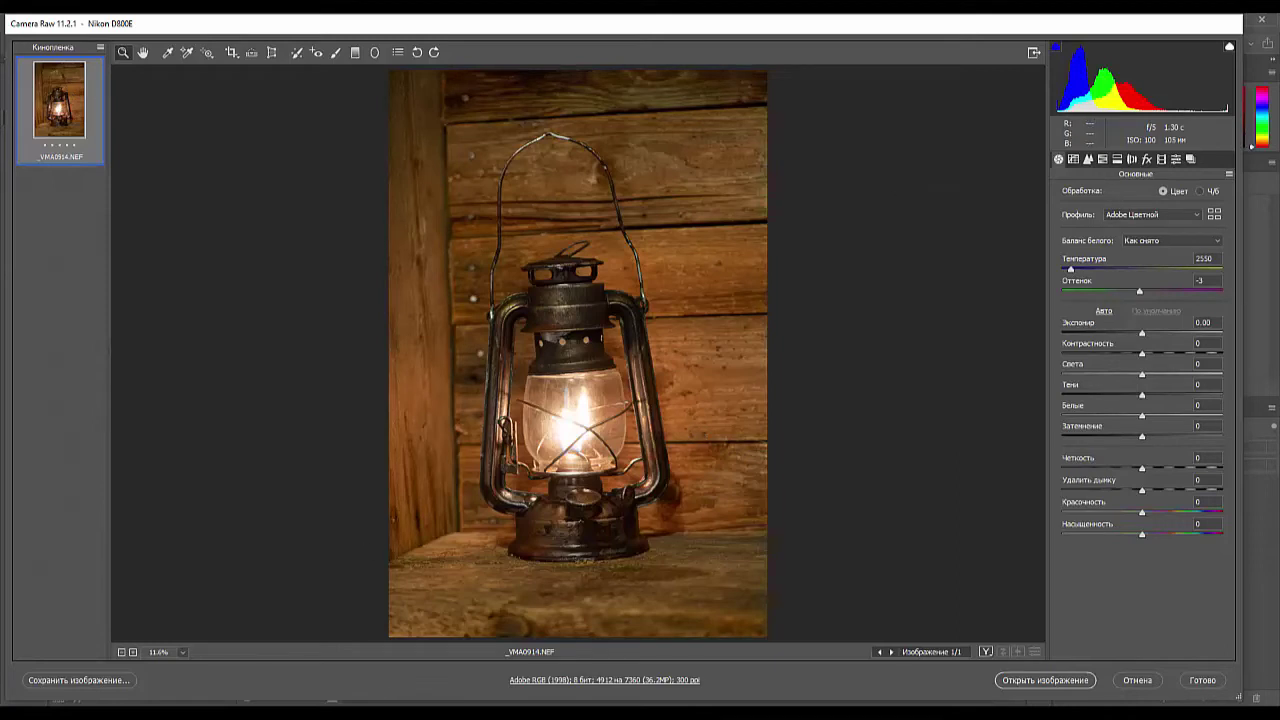
{"action": "left_click", "coordinate": [1135, 682]}
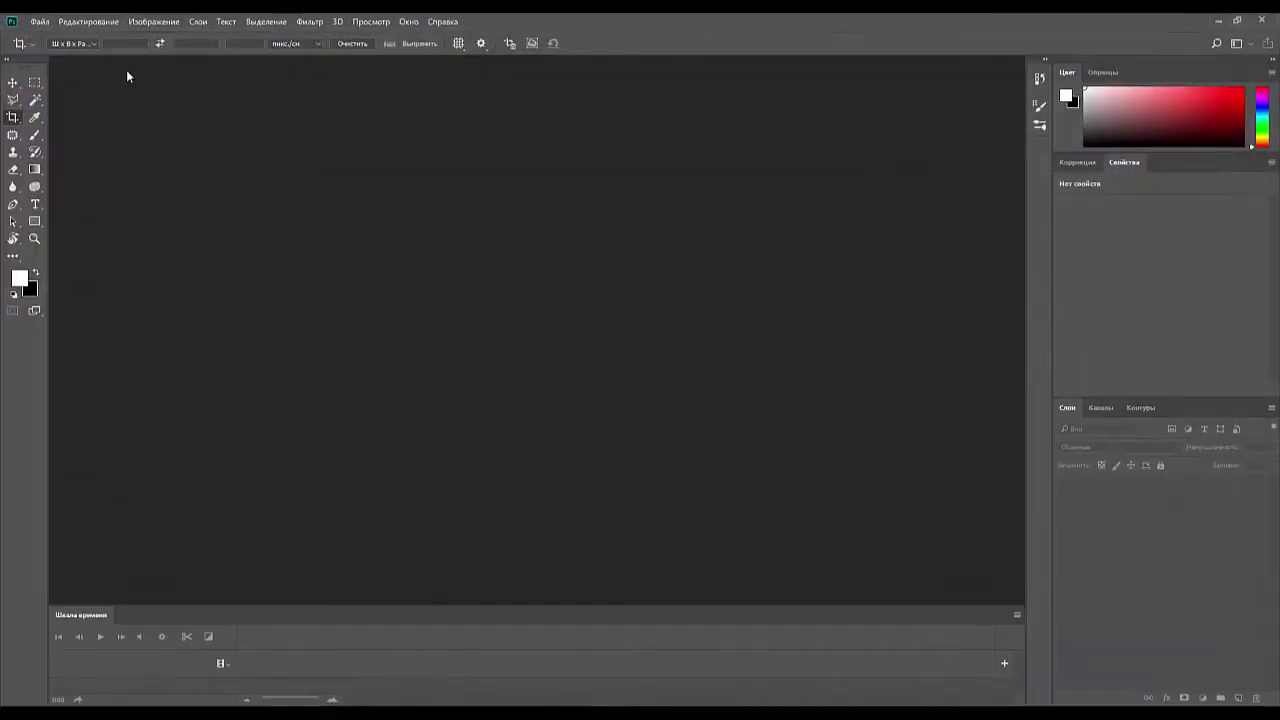
- Open photos _VMA0909 through _VMA0923 together in Camera Raw and set the exposure of _VMA0909.NEF to +5.00
{"action": "left_click", "coordinate": [39, 21]}
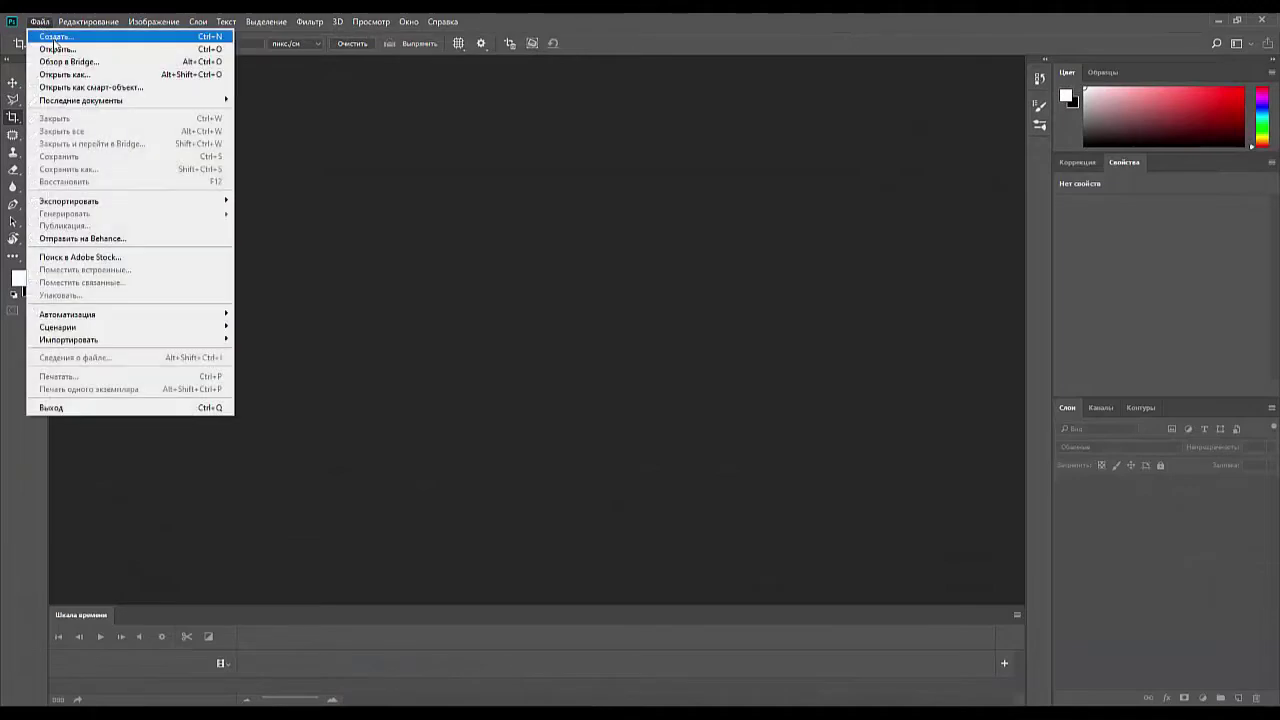
{"action": "left_click", "coordinate": [55, 48]}
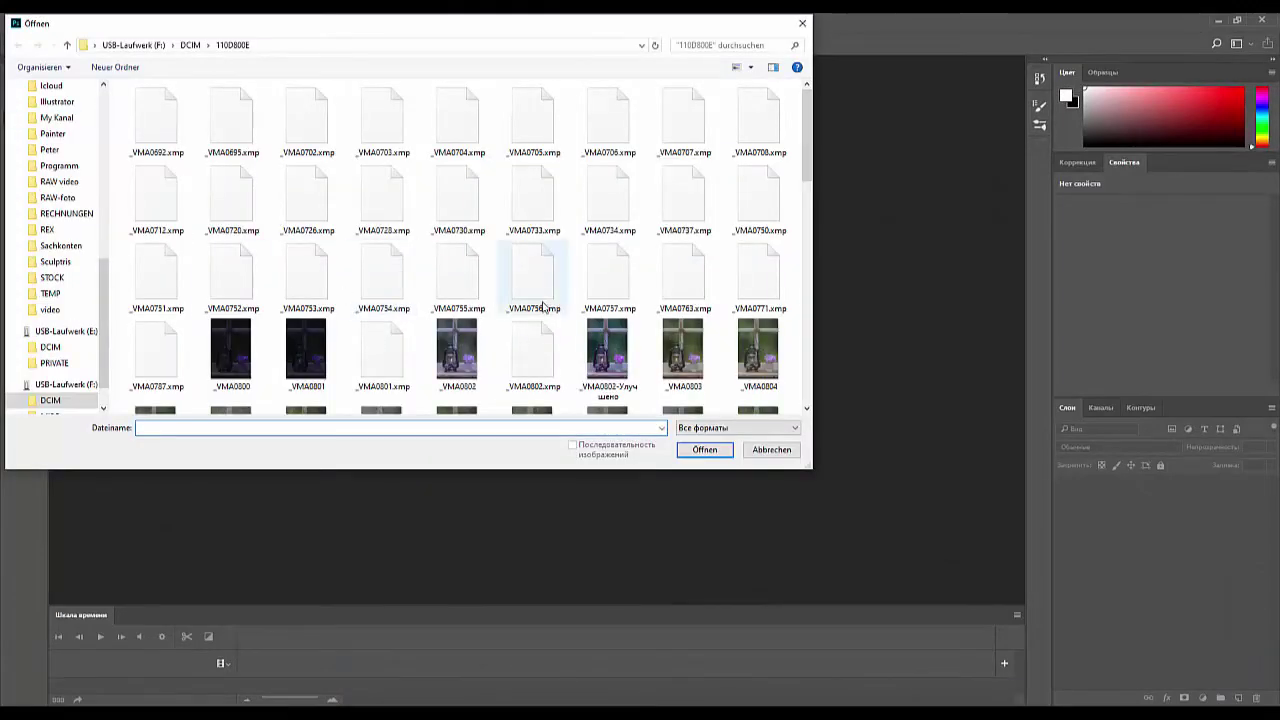
{"action": "scroll", "coordinate": [543, 307], "scroll_direction": "down", "scroll_amount": 10}
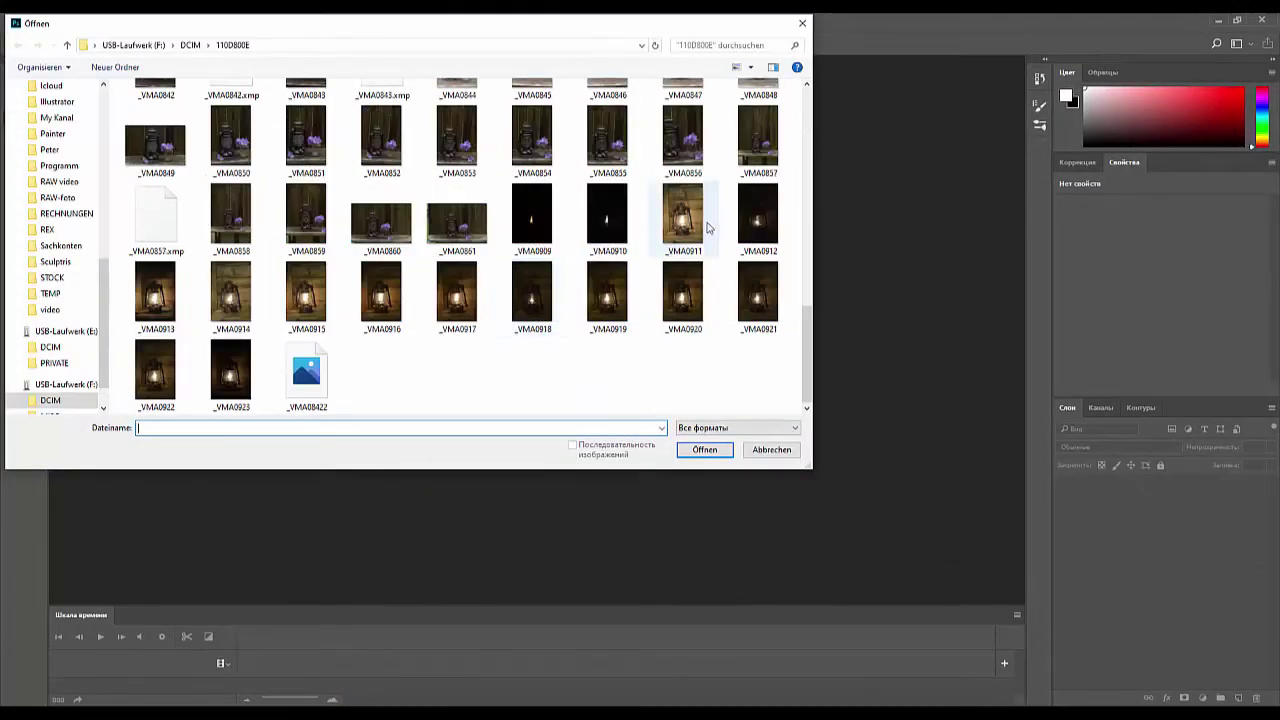
{"action": "left_click", "coordinate": [523, 216]}
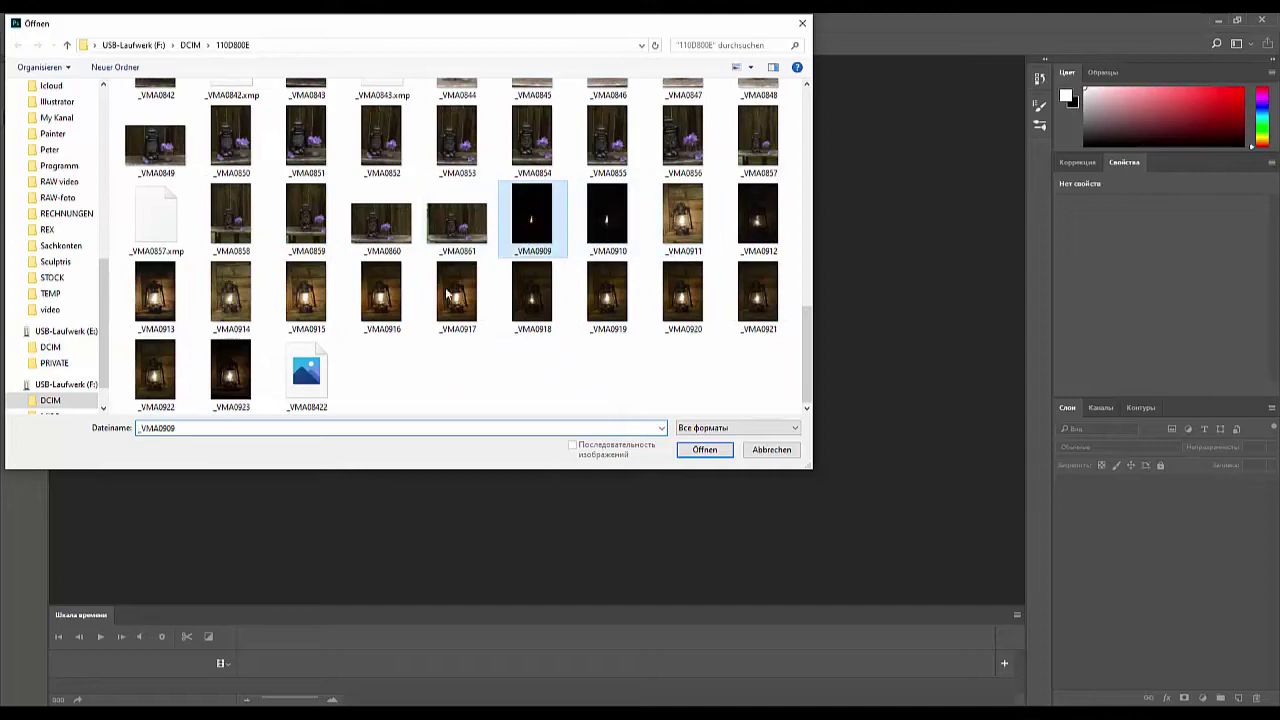
{"action": "left_click", "coordinate": [228, 378], "text": "shift"}
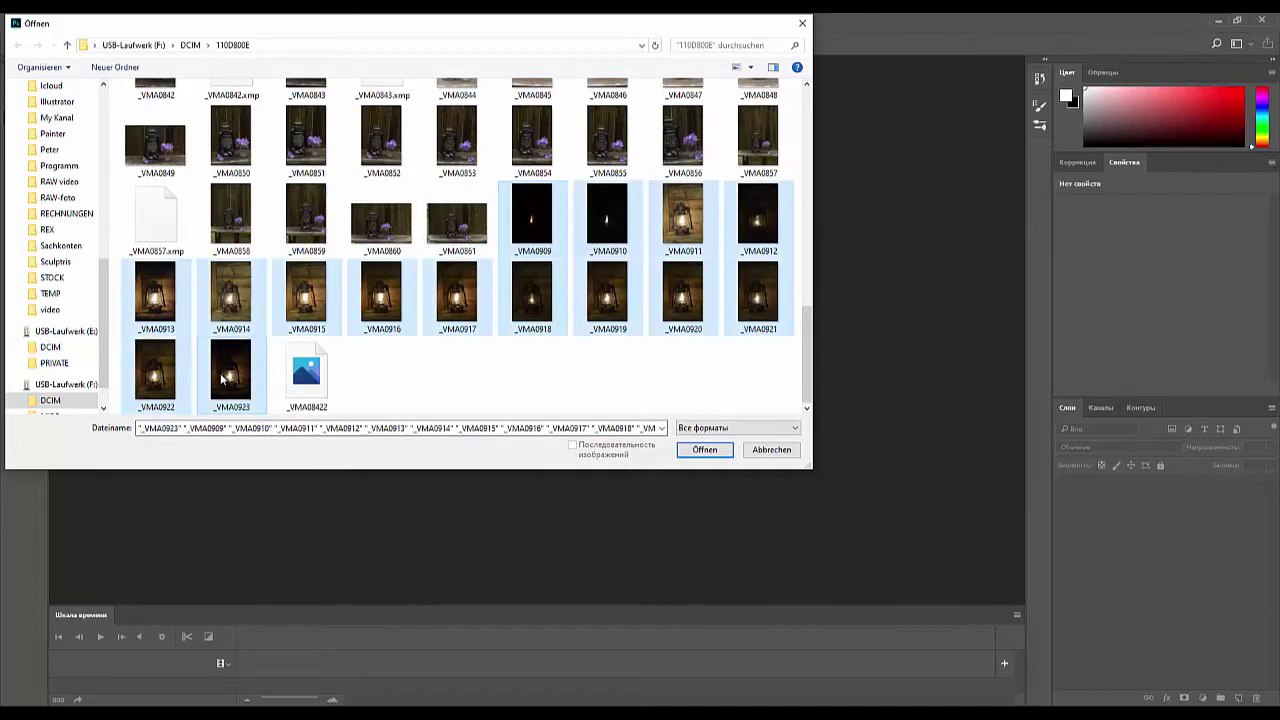
{"action": "left_click", "coordinate": [708, 454]}
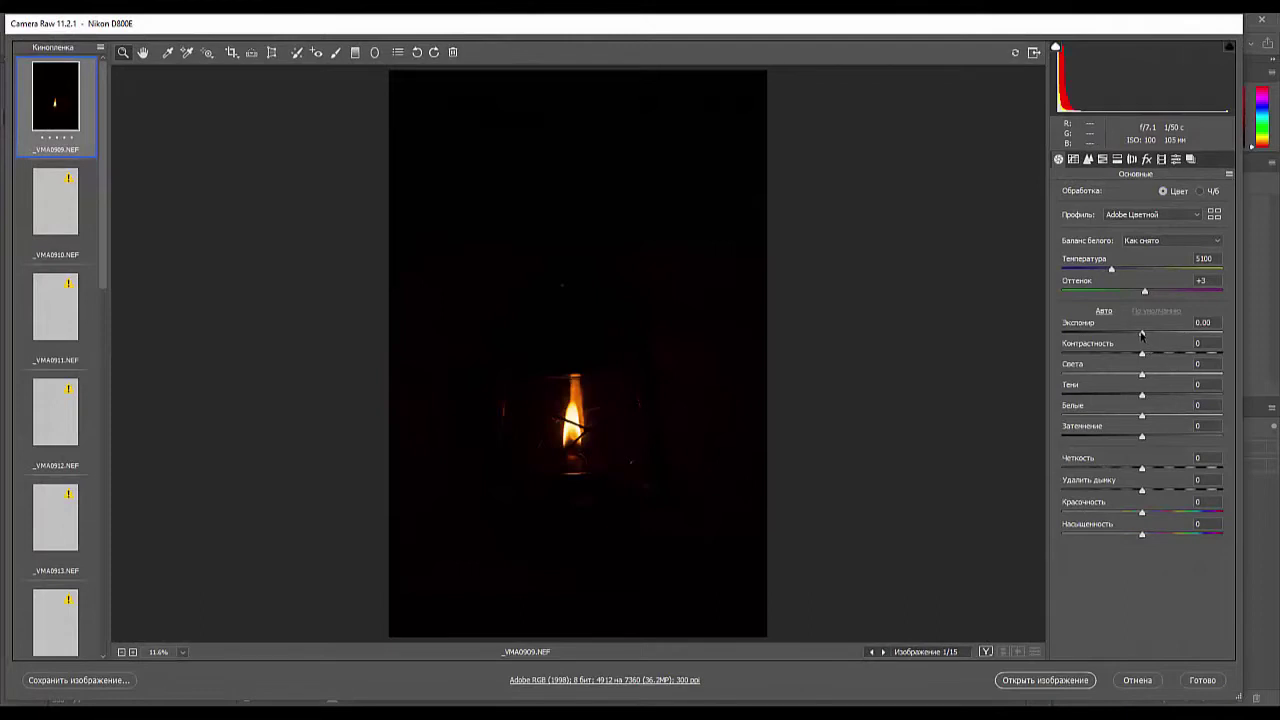
{"action": "left_click_drag", "start_coordinate": [1142, 335], "coordinate": [1221, 335]}
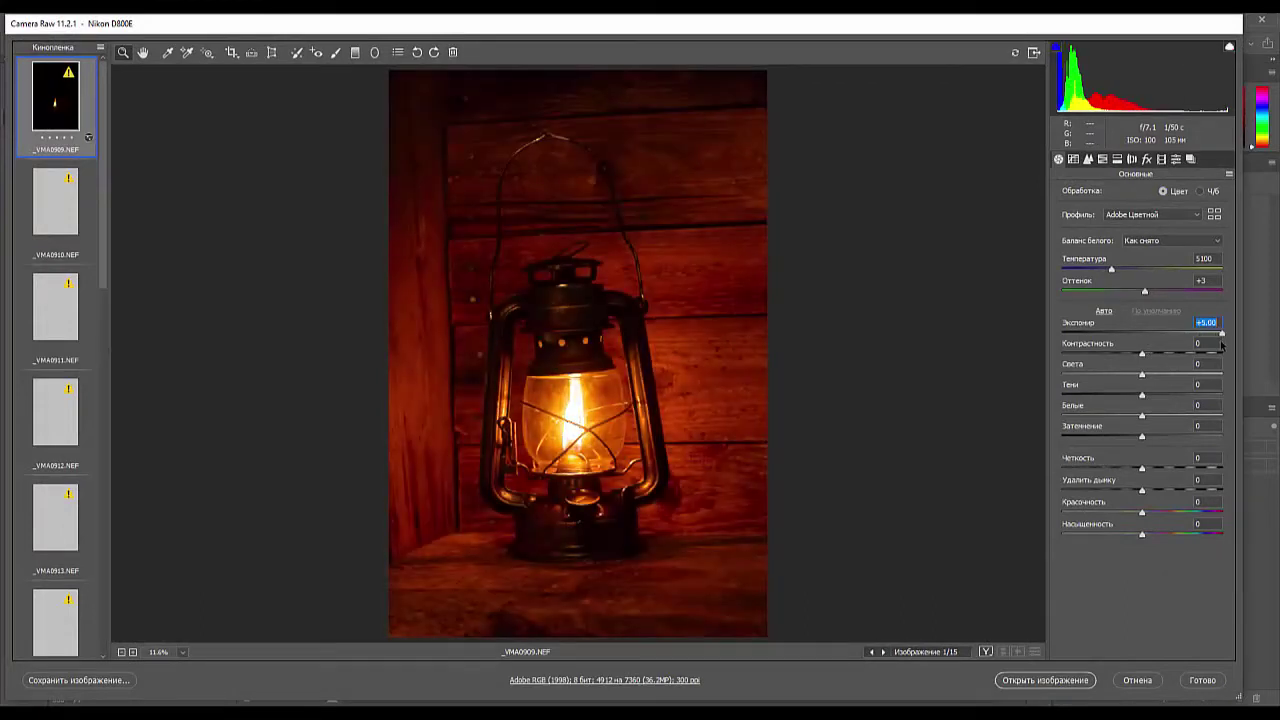
- Examine the lighting in photos _VMA0910 through _VMA0914, comparing _VMA0913 with _VMA0914
{"action": "left_click", "coordinate": [42, 190]}
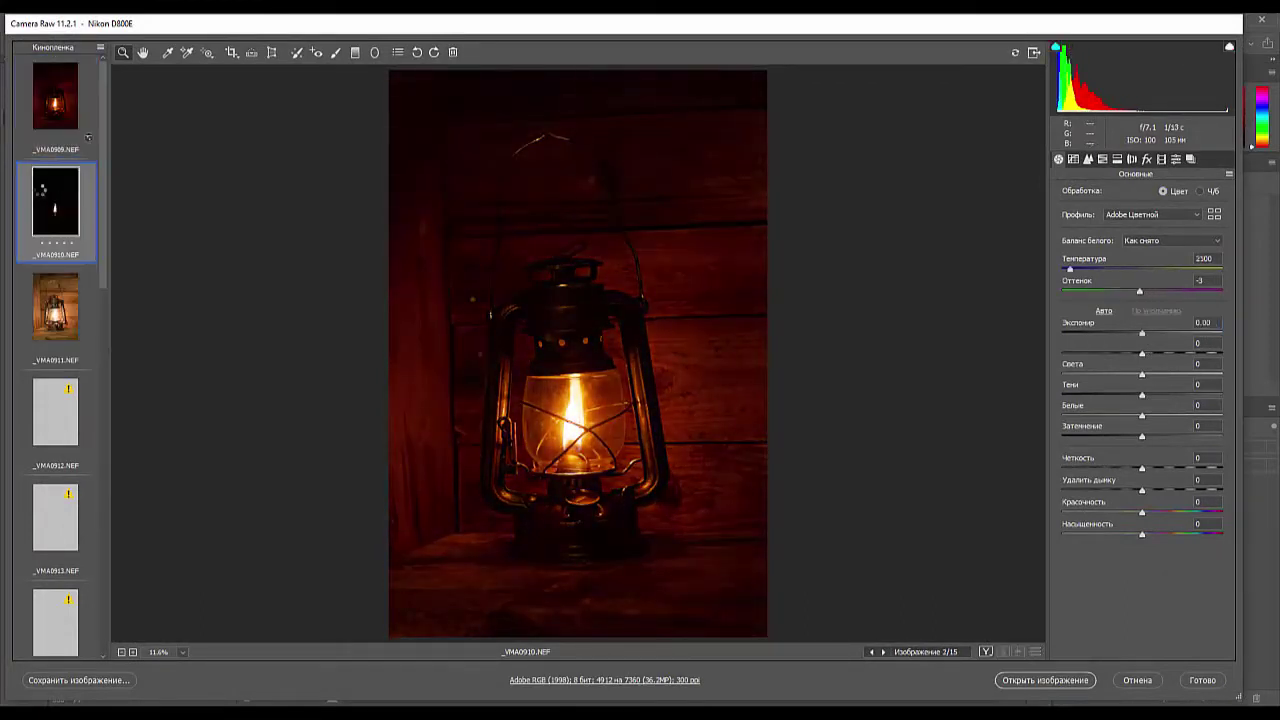
{"action": "left_click", "coordinate": [55, 315]}
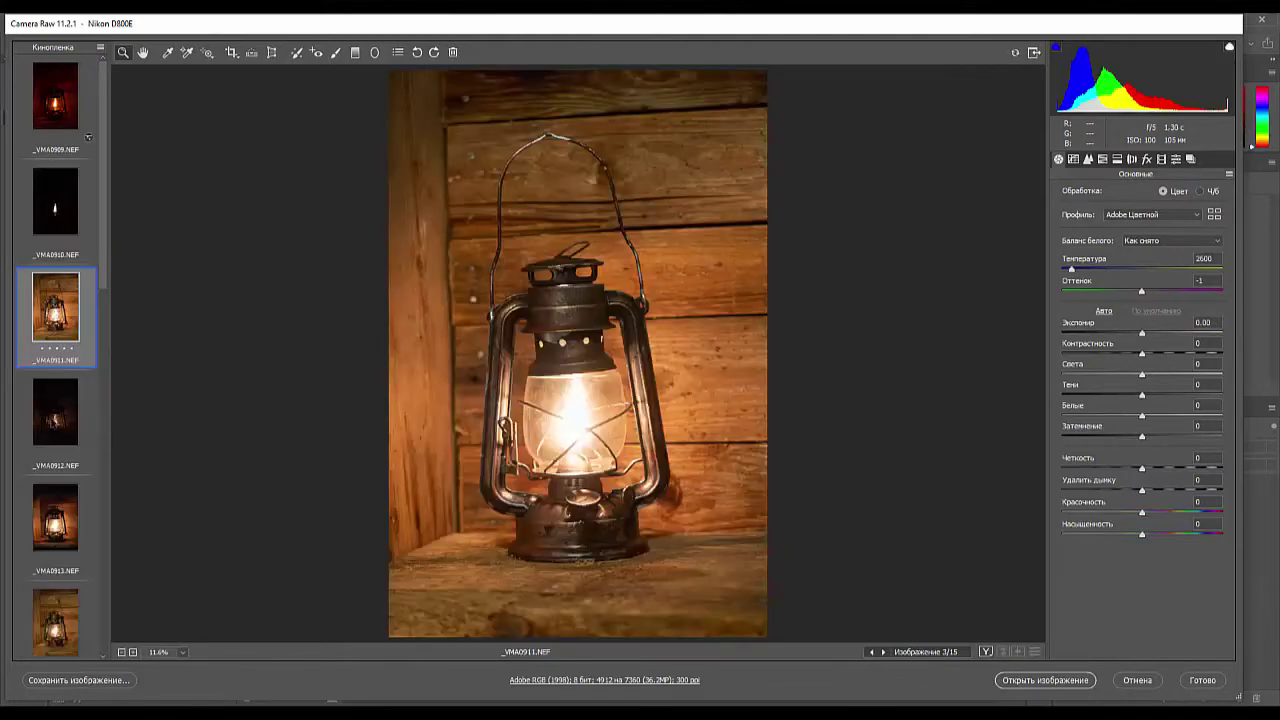
{"action": "left_click", "coordinate": [70, 440]}
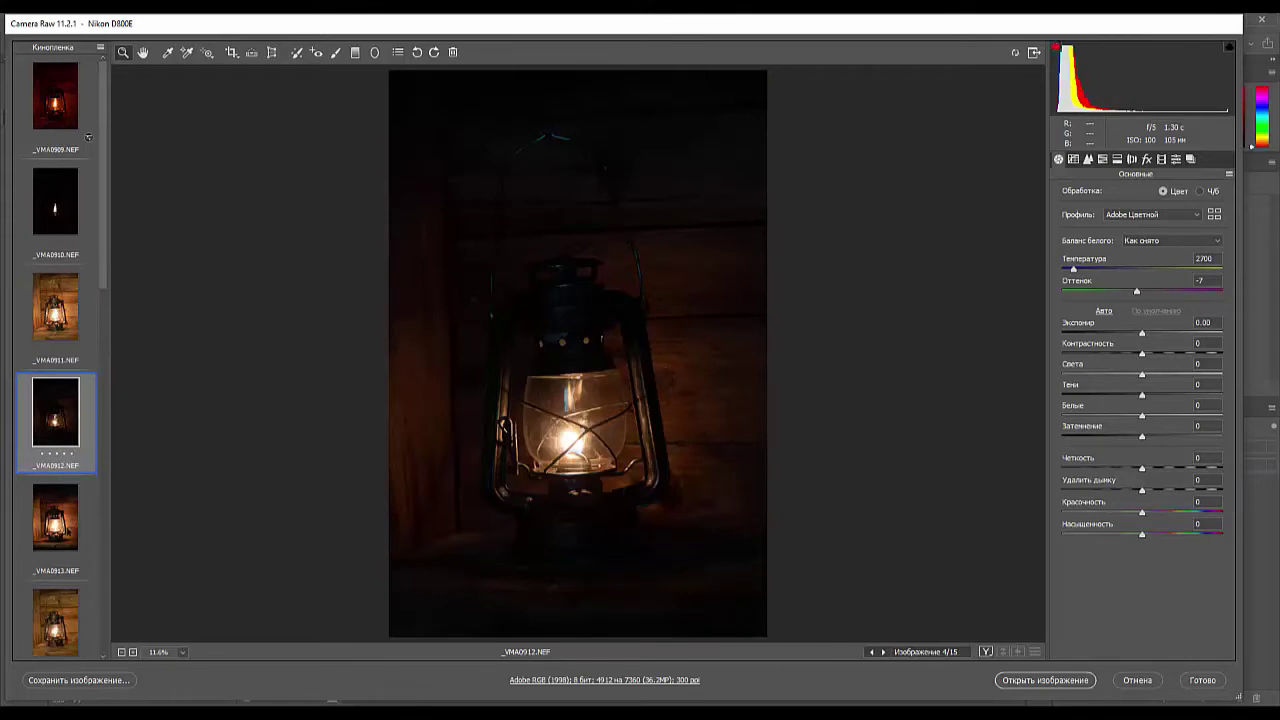
{"action": "left_click", "coordinate": [62, 522]}
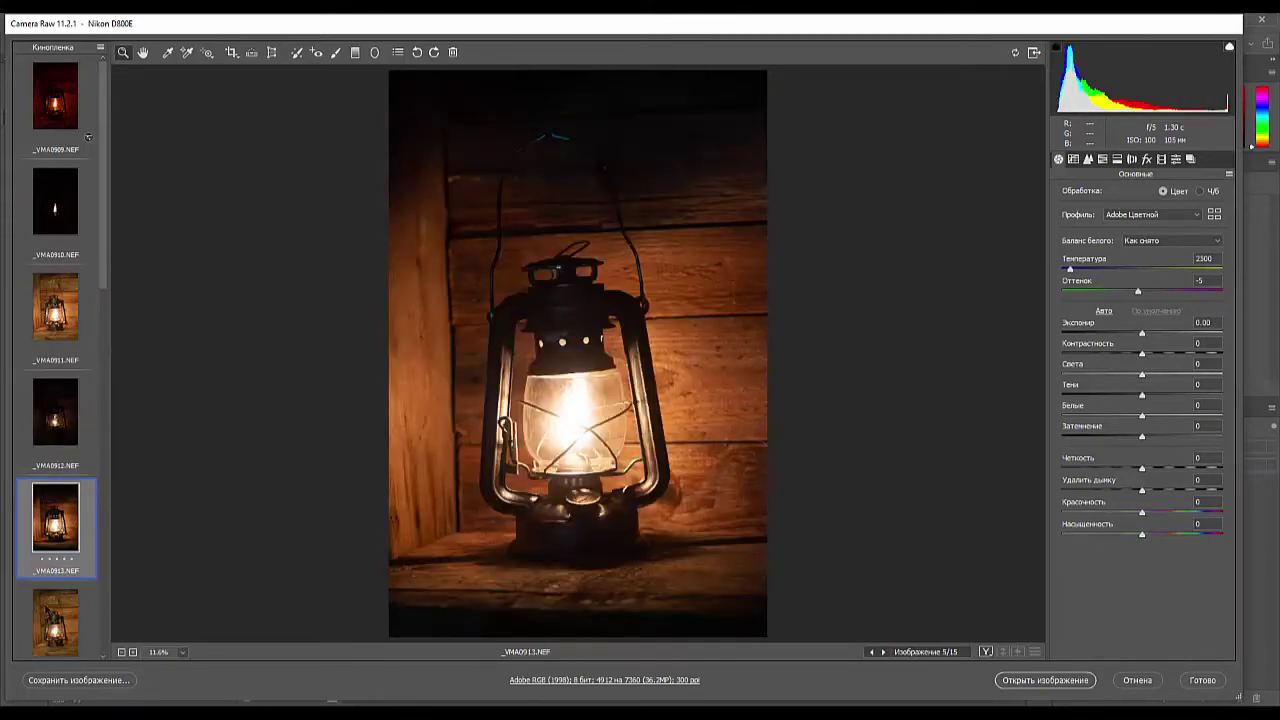
{"action": "left_click", "coordinate": [55, 631]}
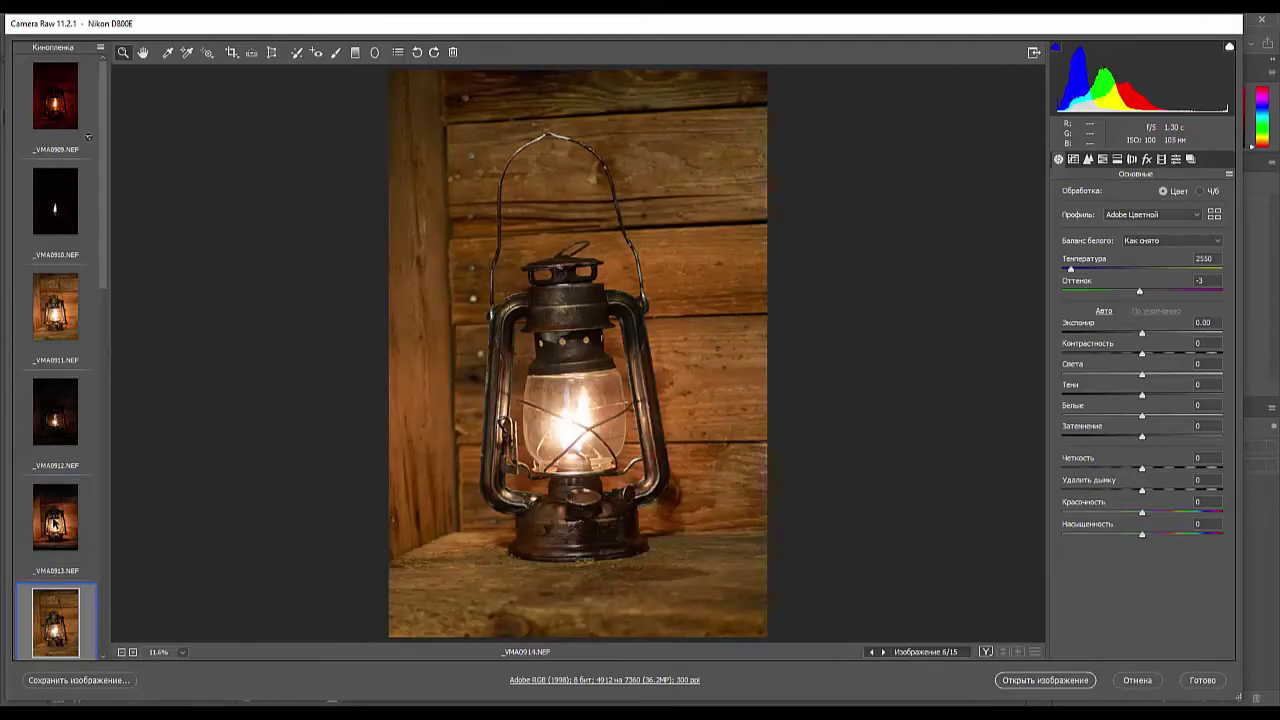
{"action": "left_click", "coordinate": [56, 526]}
{"action": "left_click", "coordinate": [60, 634]}
- Examine the lantern photos _VMA0915, _VMA0916, _VMA0917, _VMA0922 and _VMA0923 one after another
{"action": "left_click_drag", "start_coordinate": [102, 270], "coordinate": [102, 398]}
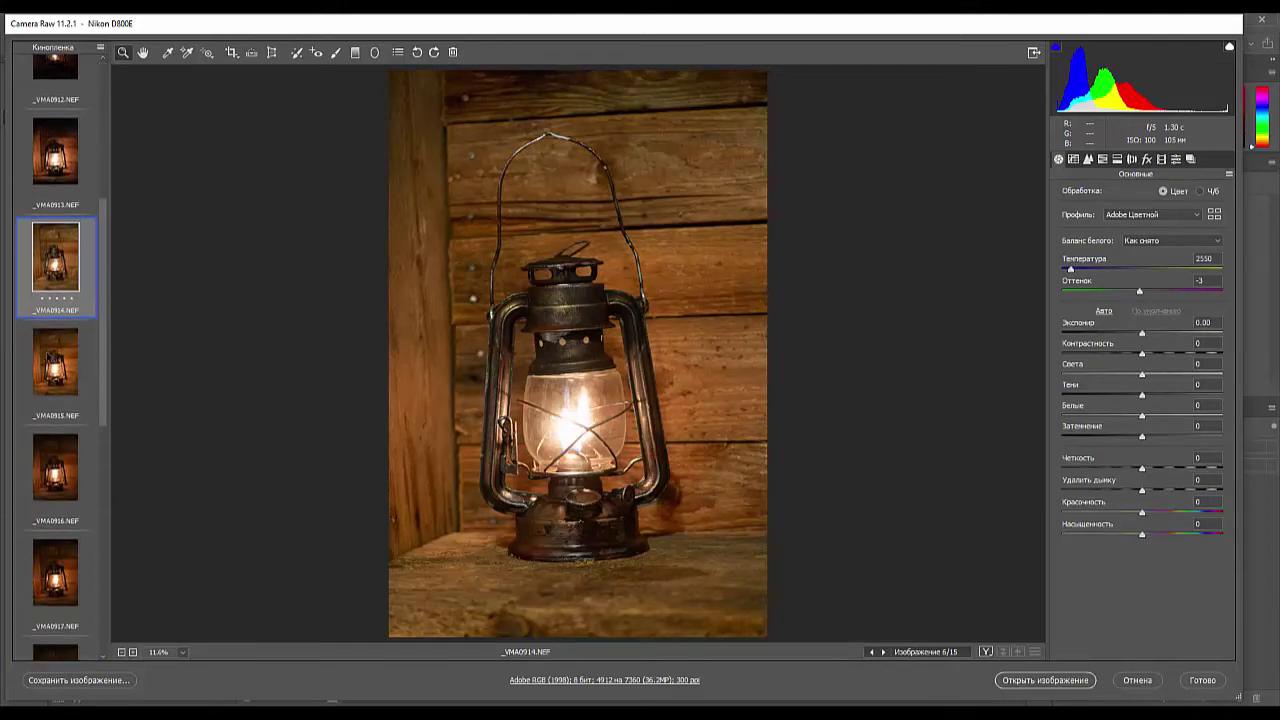
{"action": "left_click", "coordinate": [50, 357]}
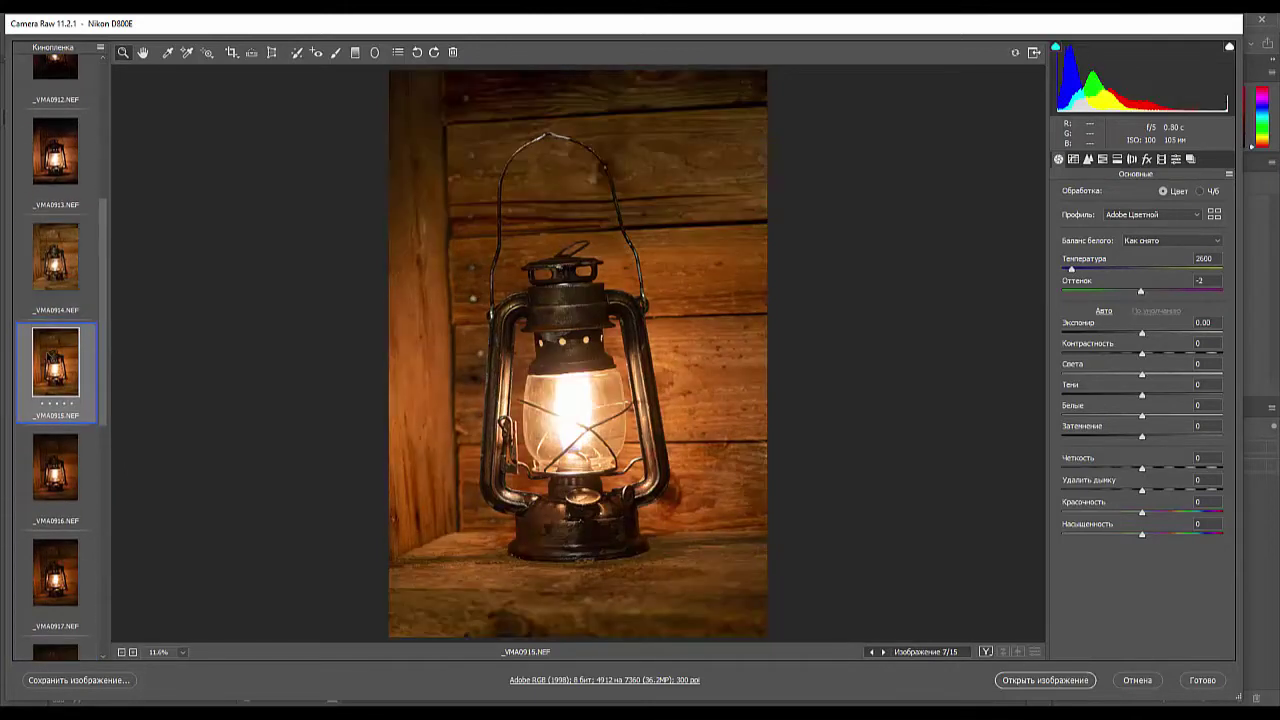
{"action": "left_click", "coordinate": [55, 467]}
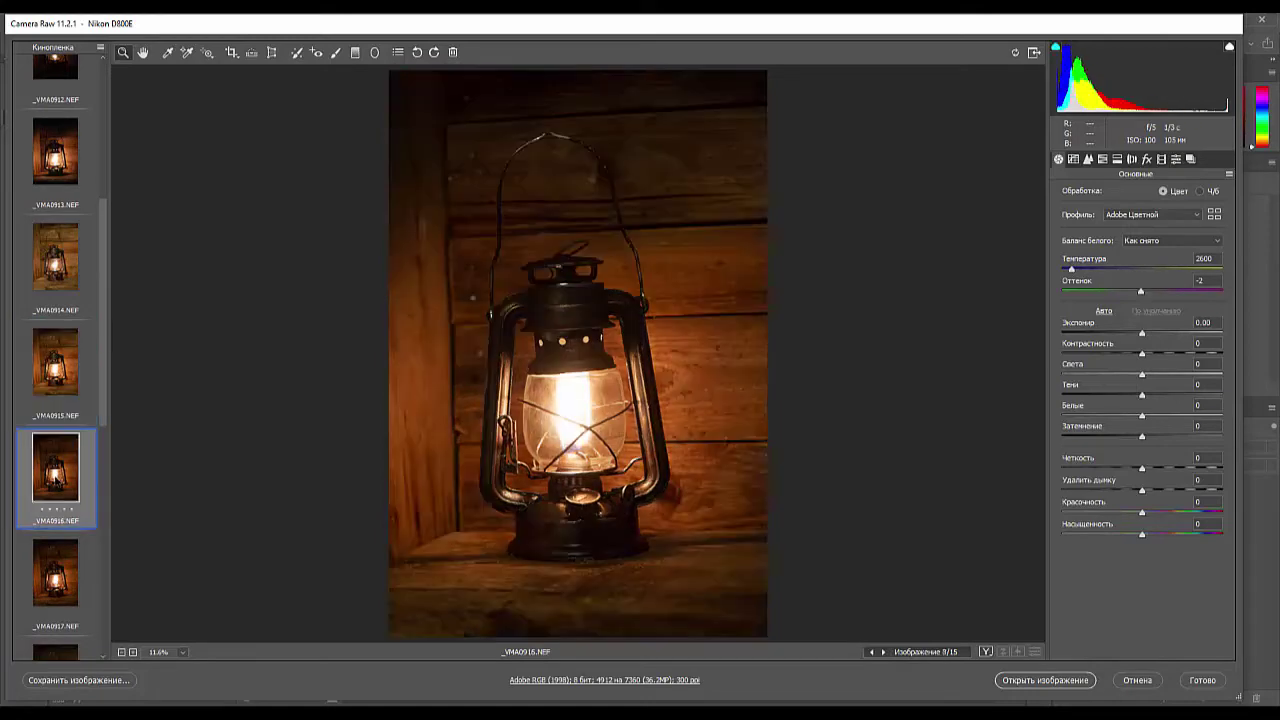
{"action": "left_click", "coordinate": [56, 583]}
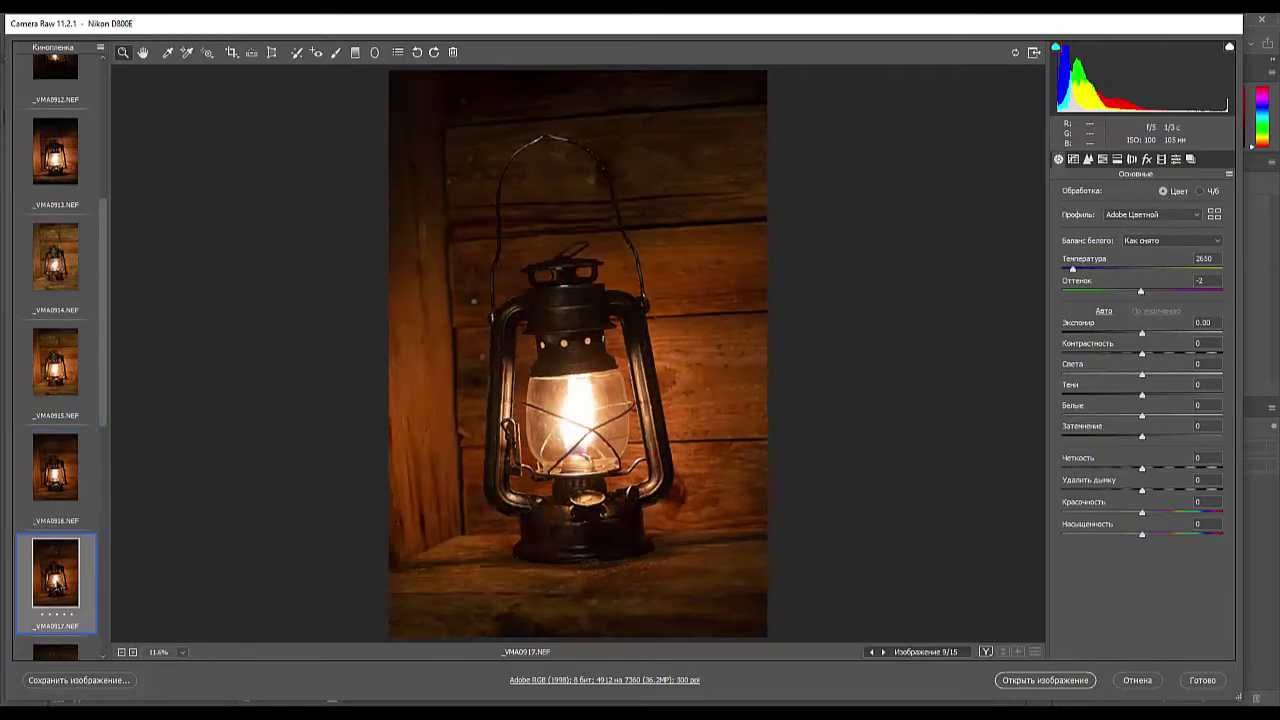
{"action": "scroll", "coordinate": [58, 575], "scroll_direction": "down", "scroll_amount": 5}
{"action": "left_click", "coordinate": [54, 530]}
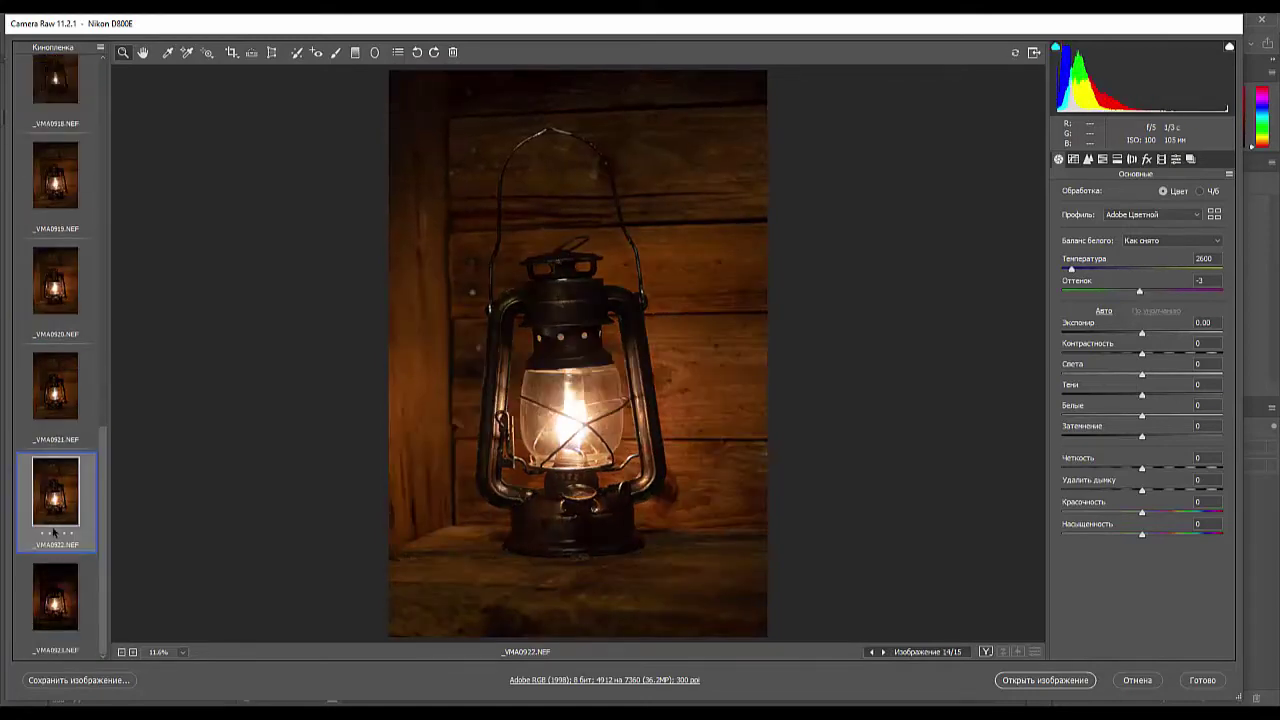
{"action": "left_click", "coordinate": [56, 610]}
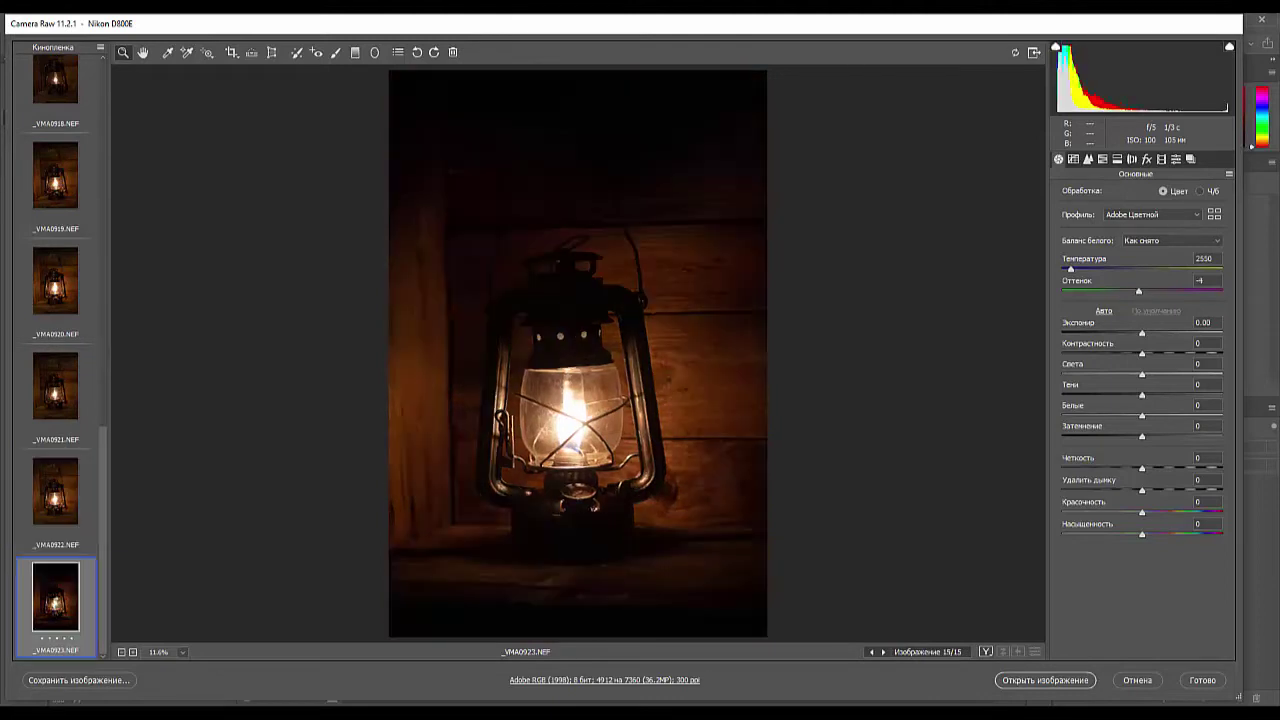
- Compare _VMA0922.NEF with _VMA0921.NEF and select _VMA0921.NEF together with _VMA0923.NEF
{"action": "left_click", "coordinate": [56, 493]}
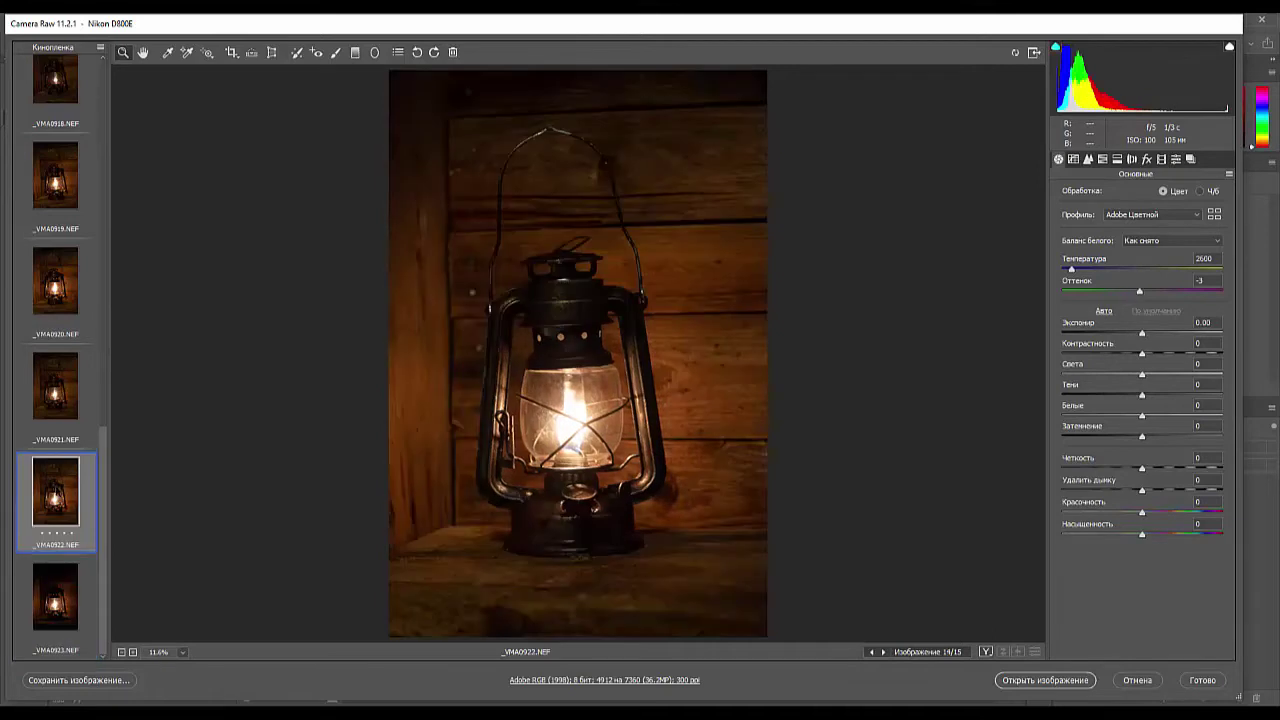
{"action": "left_click", "coordinate": [56, 386]}
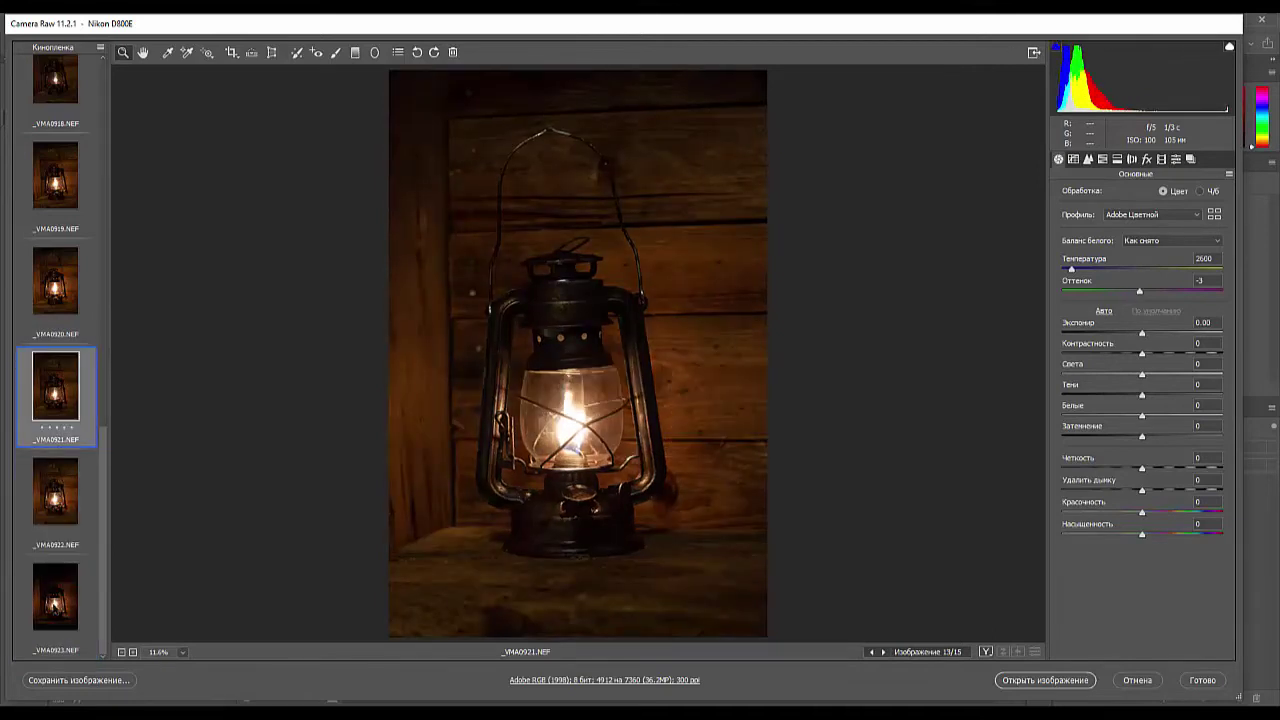
{"action": "left_click", "coordinate": [55, 605], "text": "ctrl"}
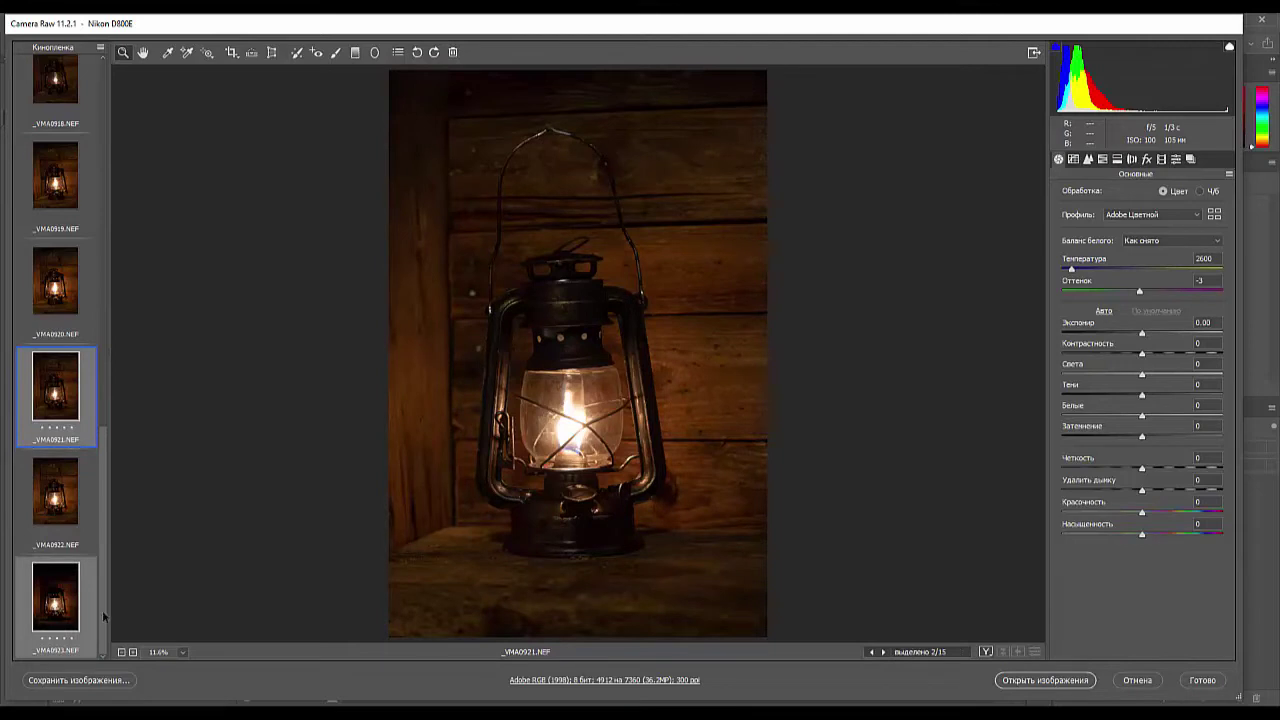
- Set the exposure of _VMA0921.NEF to +2.15 and open photos _VMA0921 through _VMA0923 in Photoshop
{"action": "left_click", "coordinate": [68, 383]}
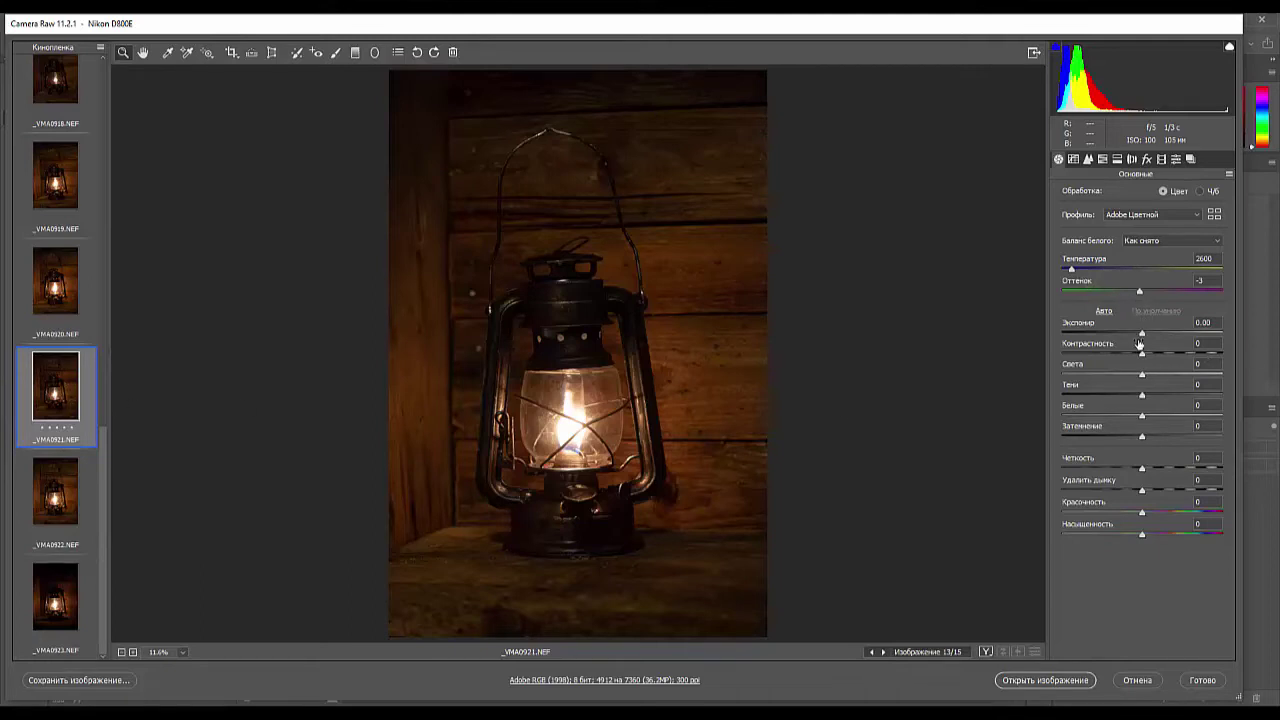
{"action": "left_click_drag", "start_coordinate": [1142, 336], "coordinate": [1177, 337]}
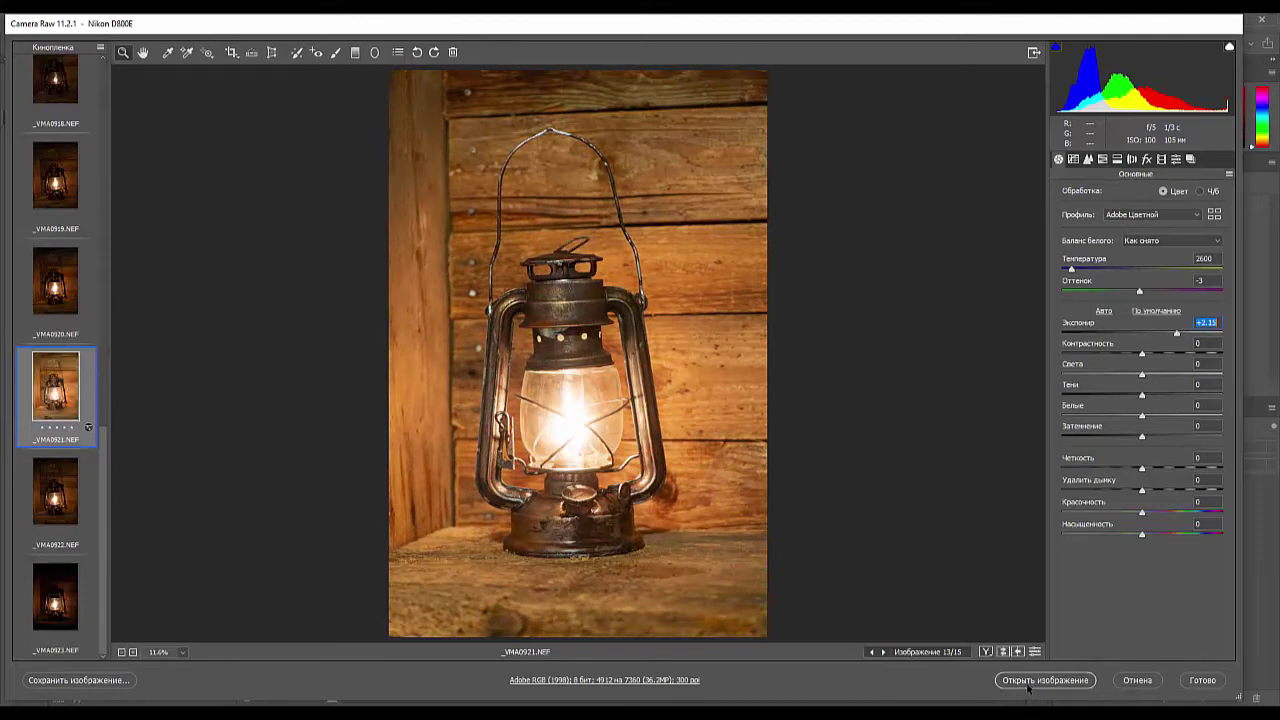
{"action": "left_click", "coordinate": [54, 615], "text": "shift"}
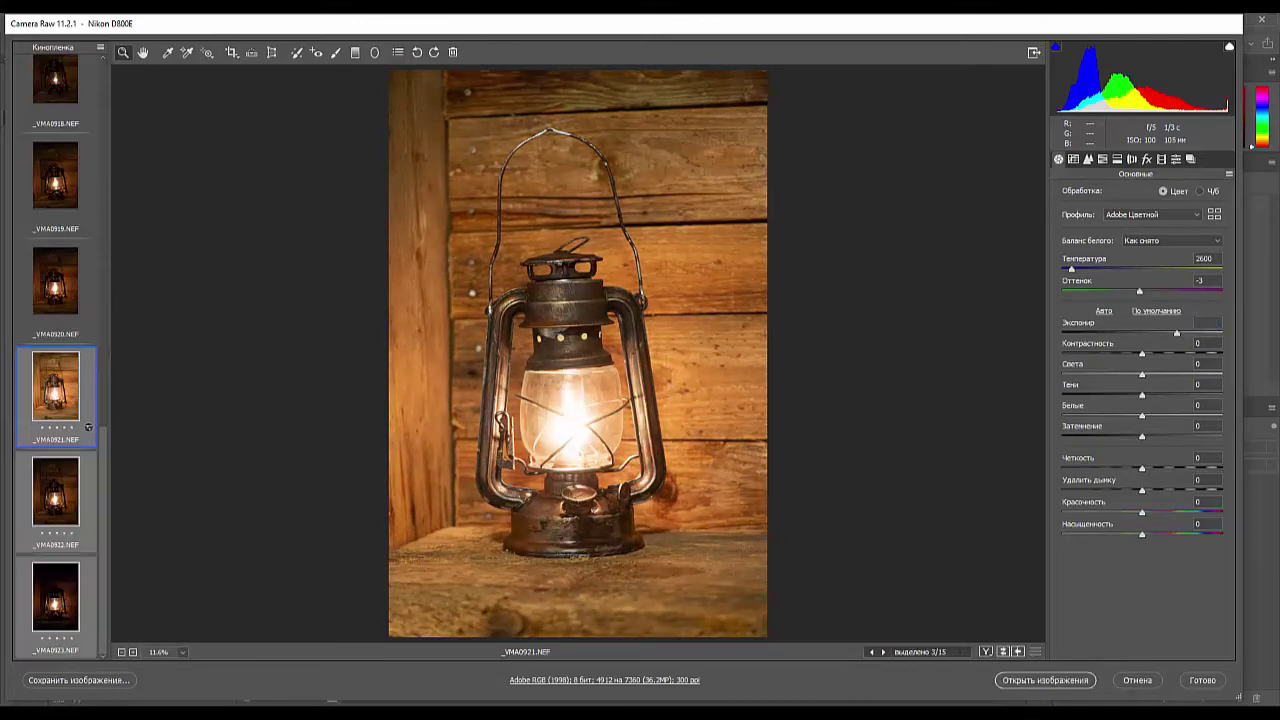
{"action": "left_click", "coordinate": [1030, 683]}
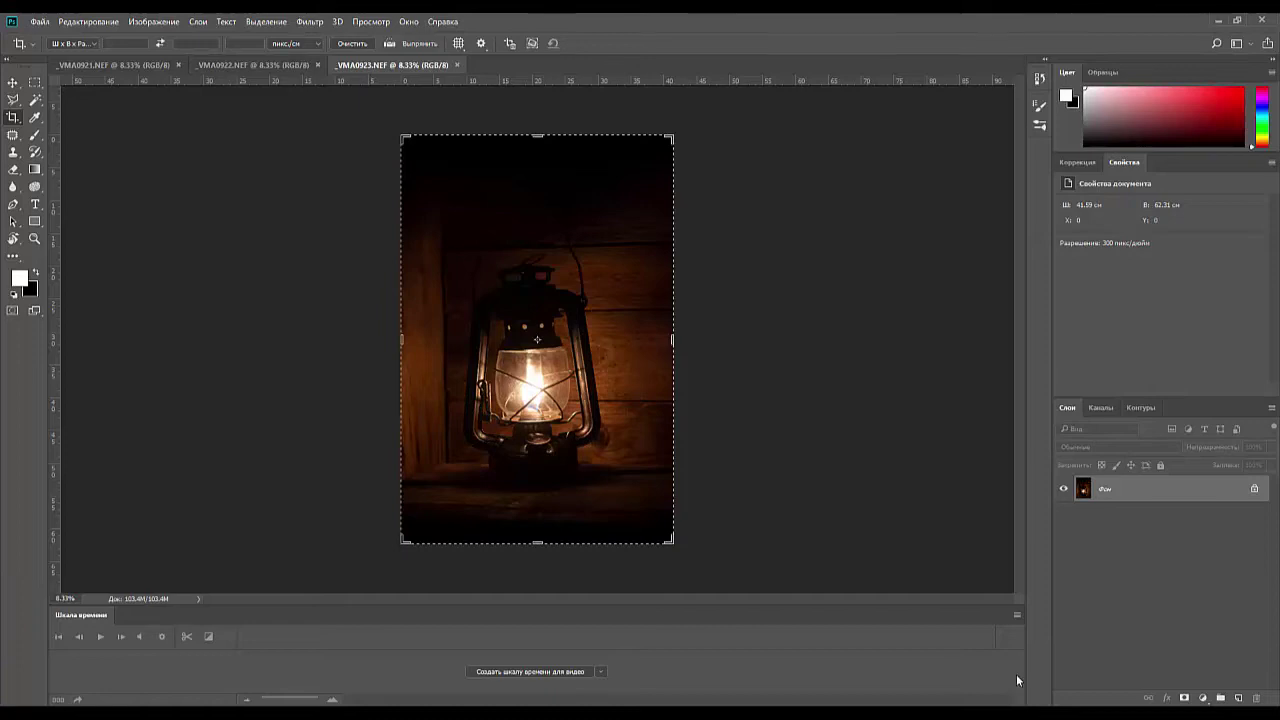
- Compare the opened _VMA0921.NEF and _VMA0922.NEF photos and close _VMA0923.NEF without saving
{"action": "left_click", "coordinate": [244, 62]}
{"action": "left_click", "coordinate": [107, 64]}
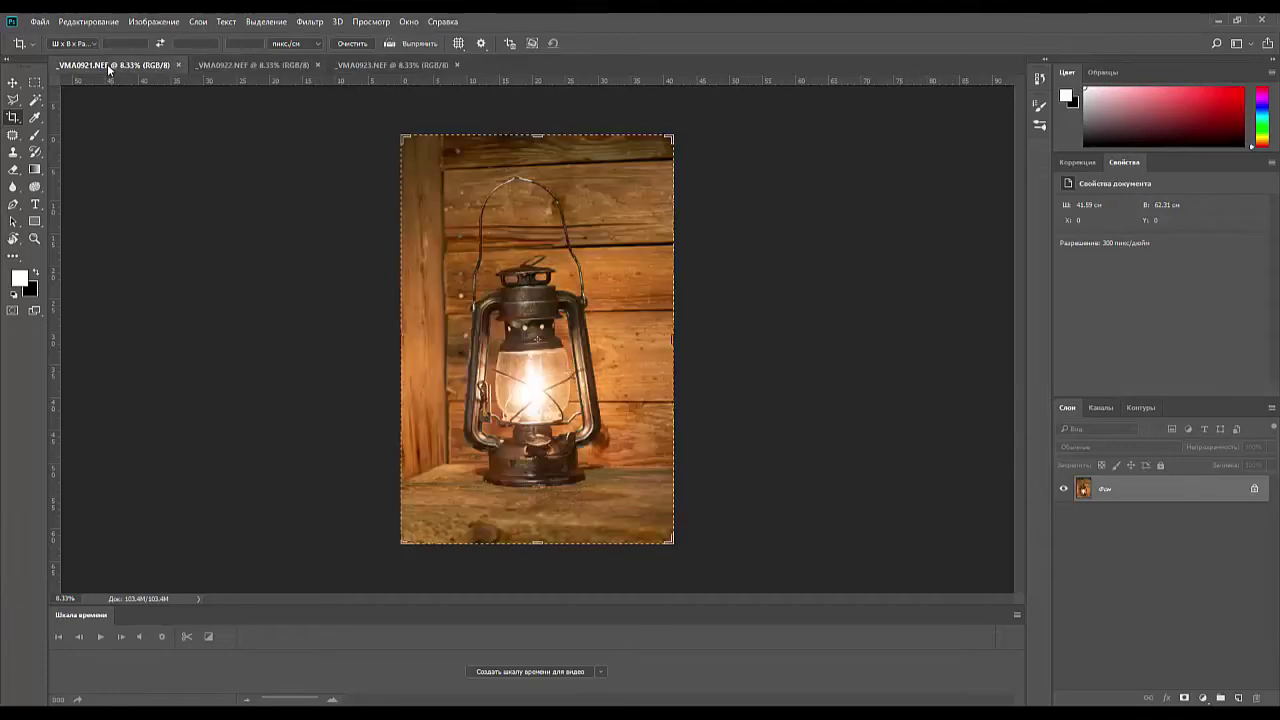
{"action": "left_click", "coordinate": [241, 64]}
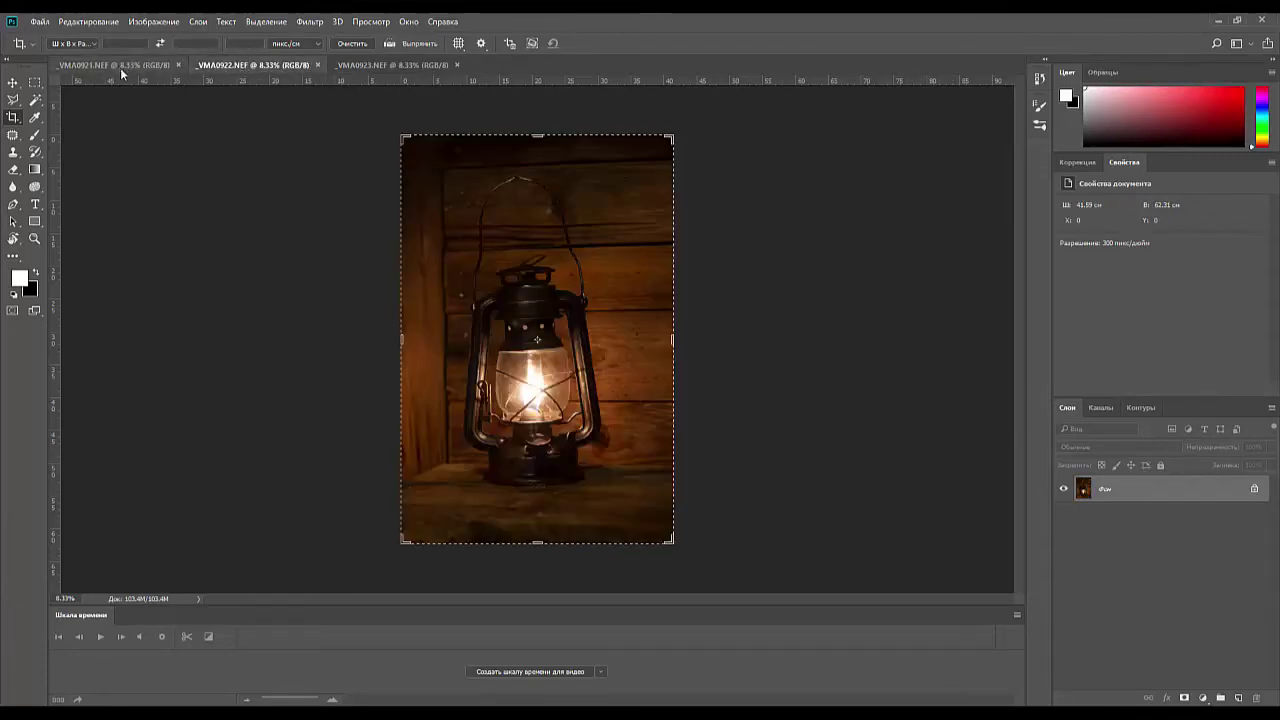
{"action": "left_click", "coordinate": [456, 65]}
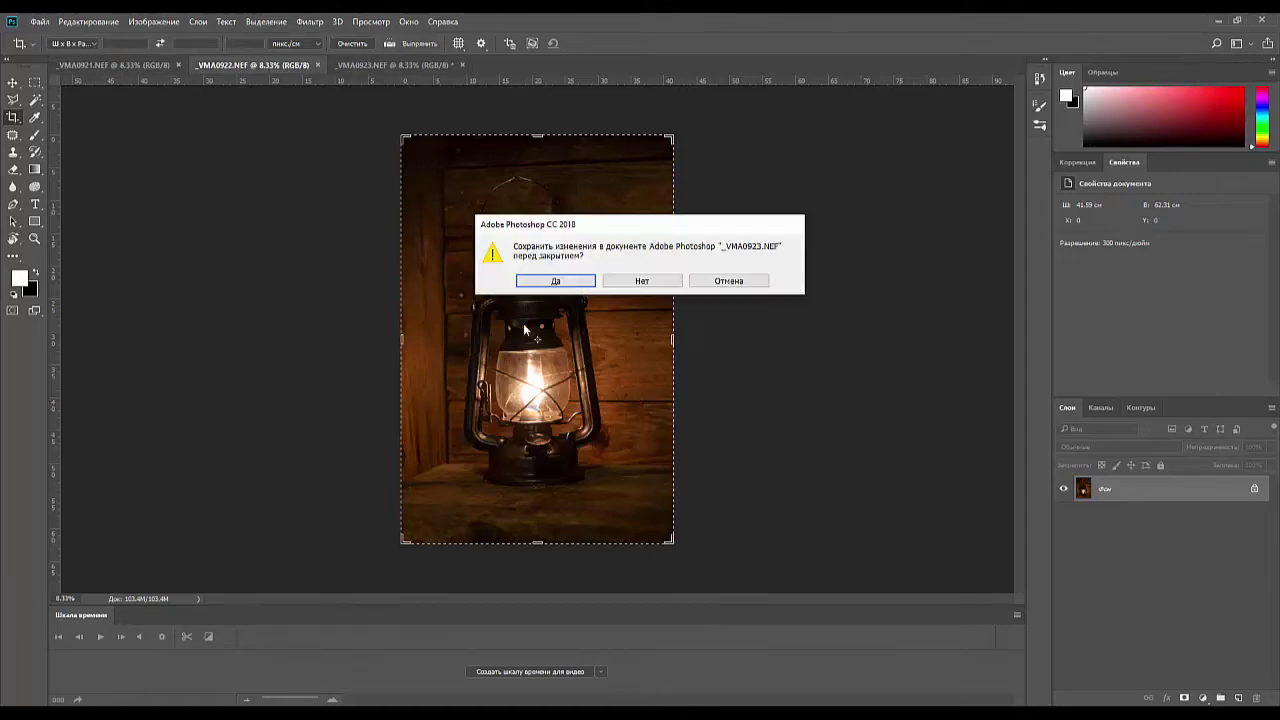
{"action": "left_click", "coordinate": [643, 281]}
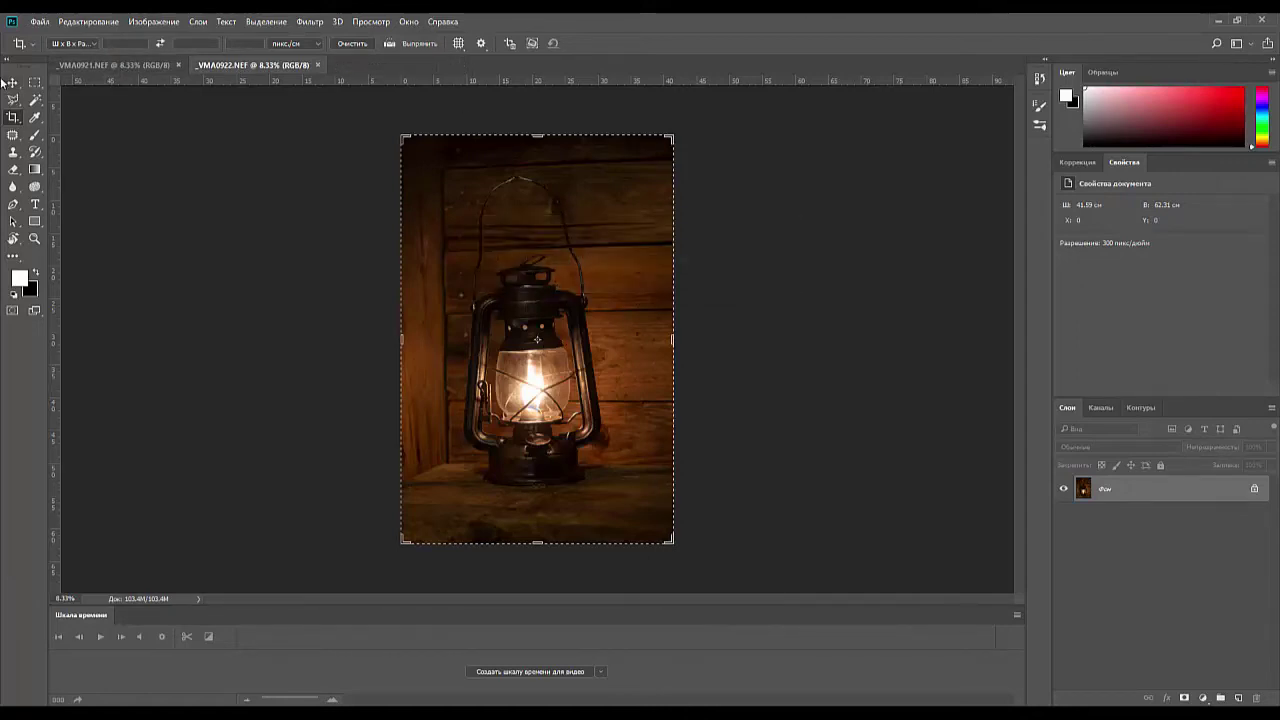
- Load the open files _VMA0921.NEF and _VMA0922.NEF into one layer stack with automatic alignment of the source images
{"action": "left_click", "coordinate": [40, 21]}
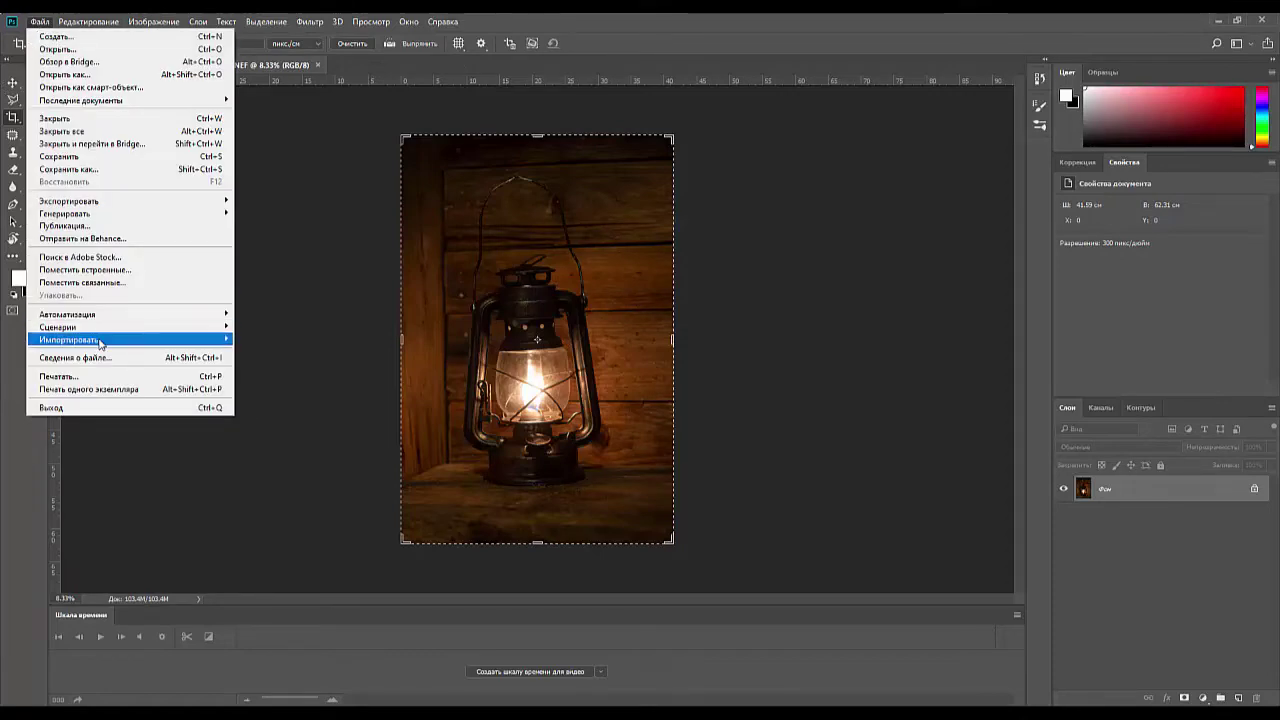
{"action": "mouse_move", "coordinate": [97, 330]}
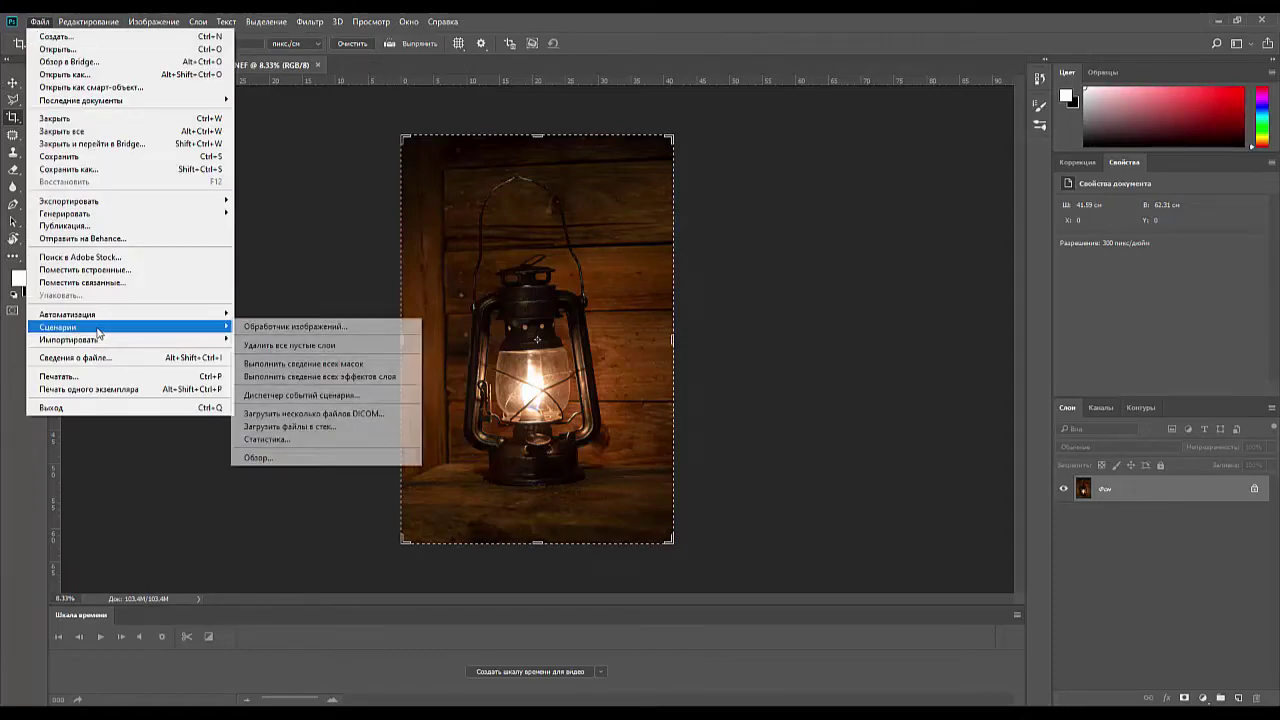
{"action": "left_click", "coordinate": [359, 430]}
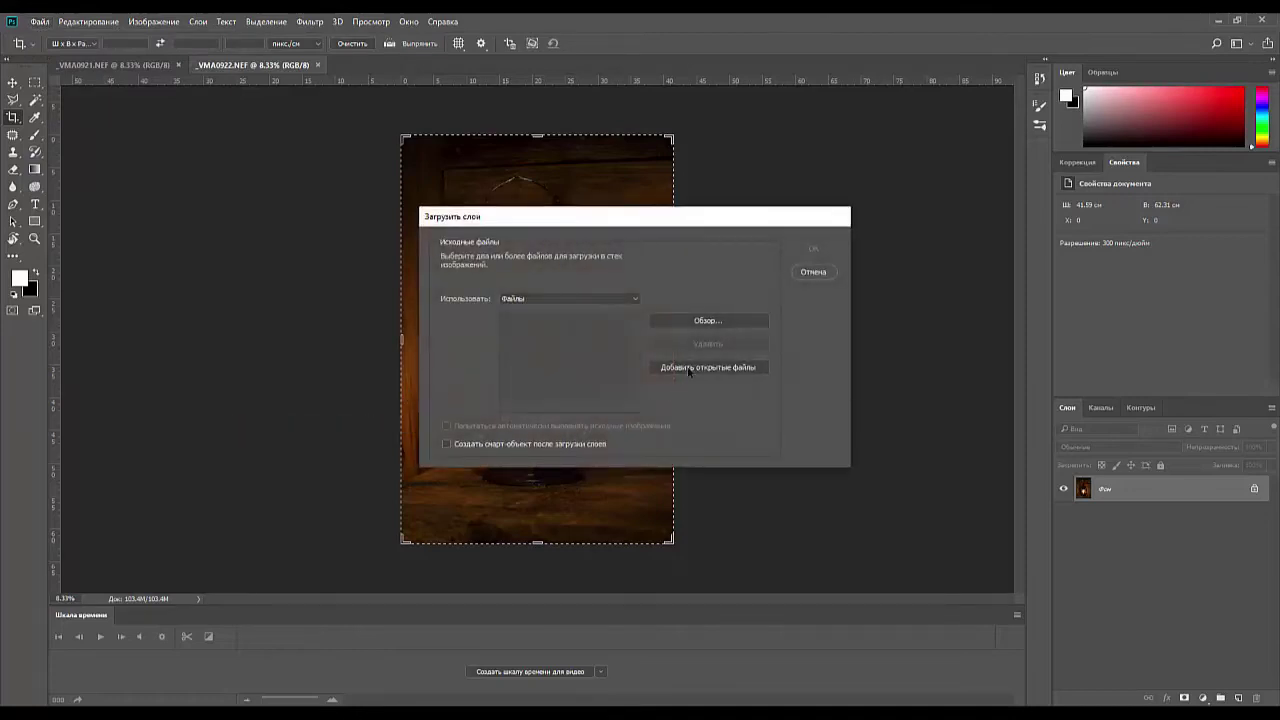
{"action": "left_click", "coordinate": [688, 368]}
{"action": "left_click", "coordinate": [447, 426]}
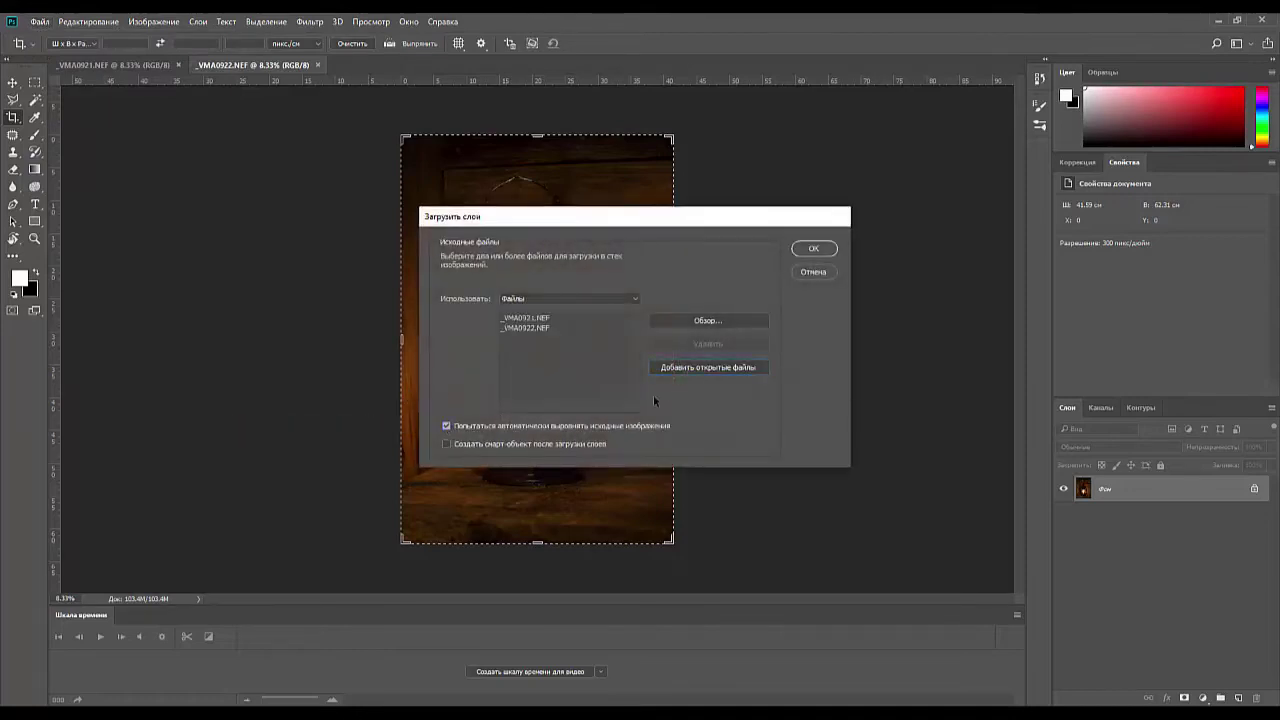
{"action": "left_click", "coordinate": [814, 249]}
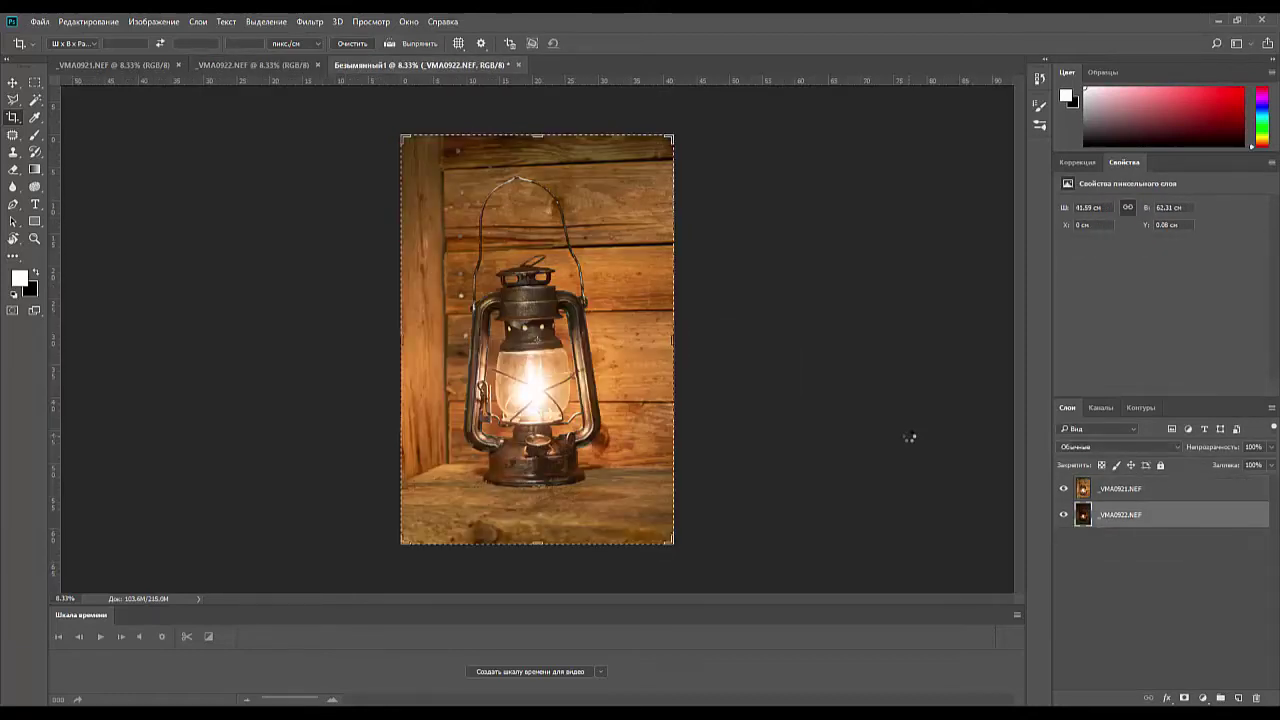
- Compare the two stacked exposures by toggling the bright layer's visibility, and add a black mask to the _VMA0921.NEF layer
{"action": "left_click", "coordinate": [1064, 489]}
{"action": "left_click", "coordinate": [1064, 489]}
{"action": "left_click", "coordinate": [1065, 489]}
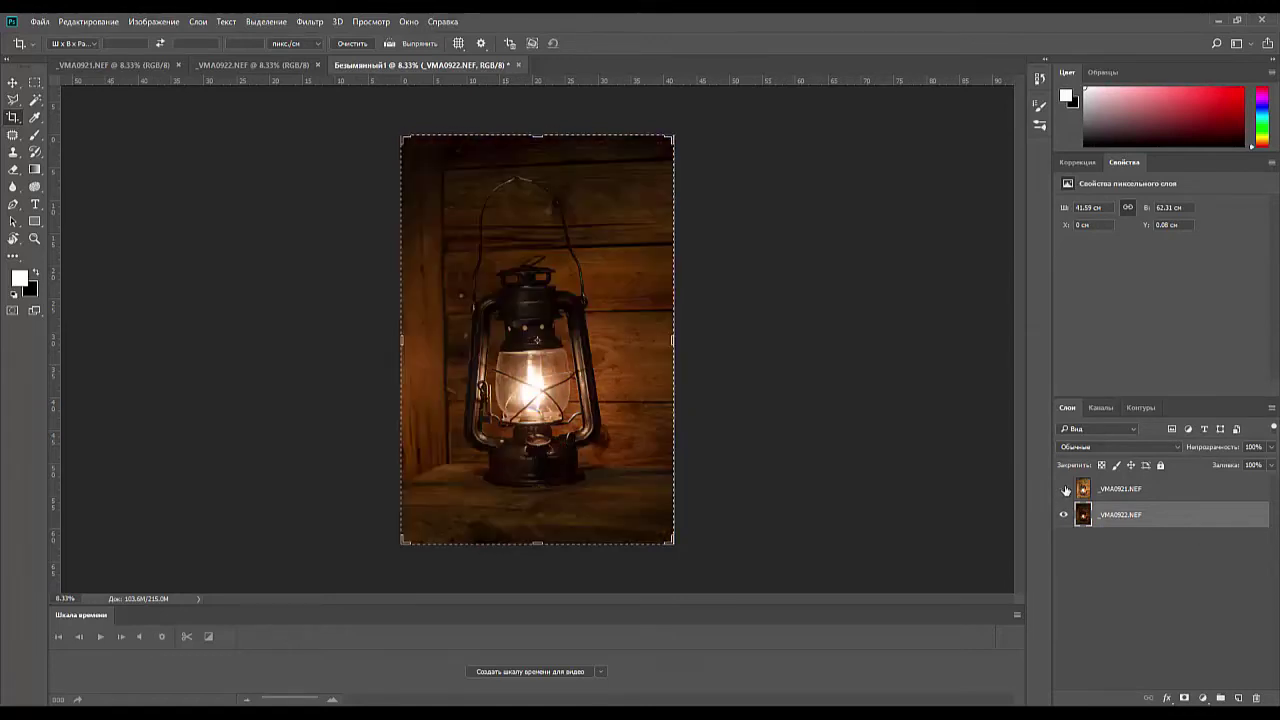
{"action": "left_click", "coordinate": [1065, 489]}
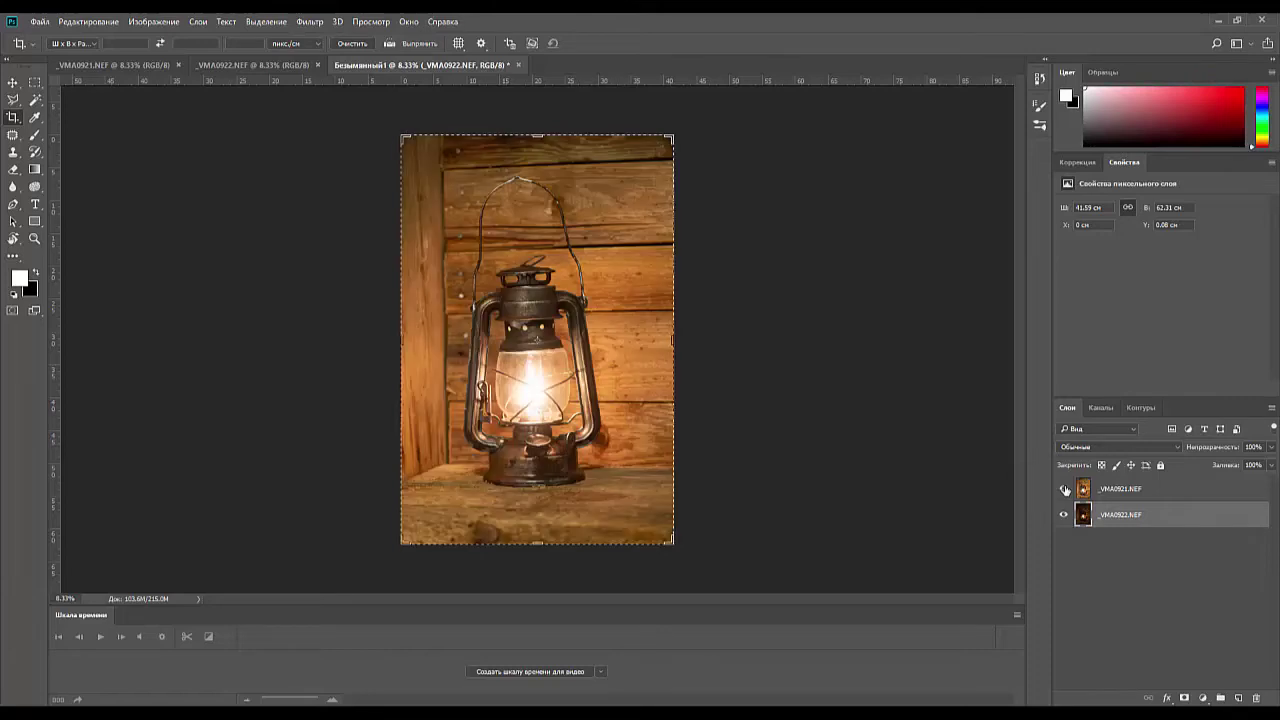
{"action": "left_click", "coordinate": [1118, 492]}
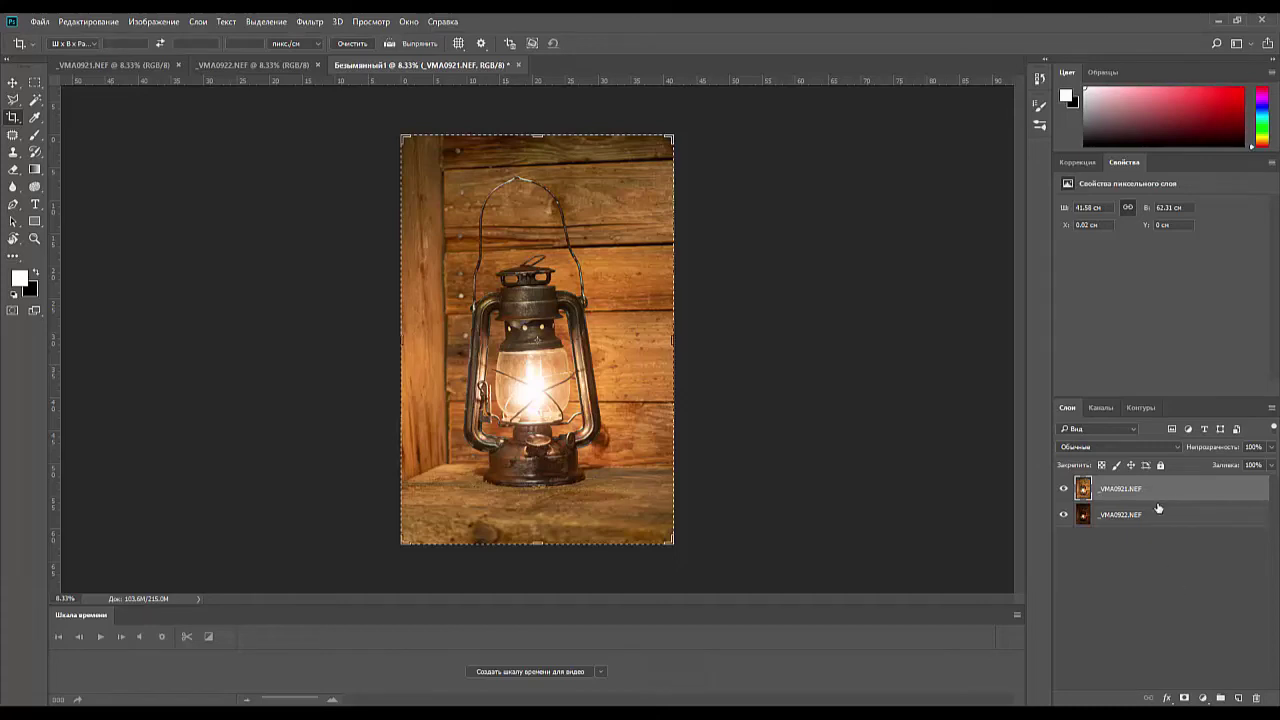
{"action": "left_click", "coordinate": [1184, 698], "text": "alt"}
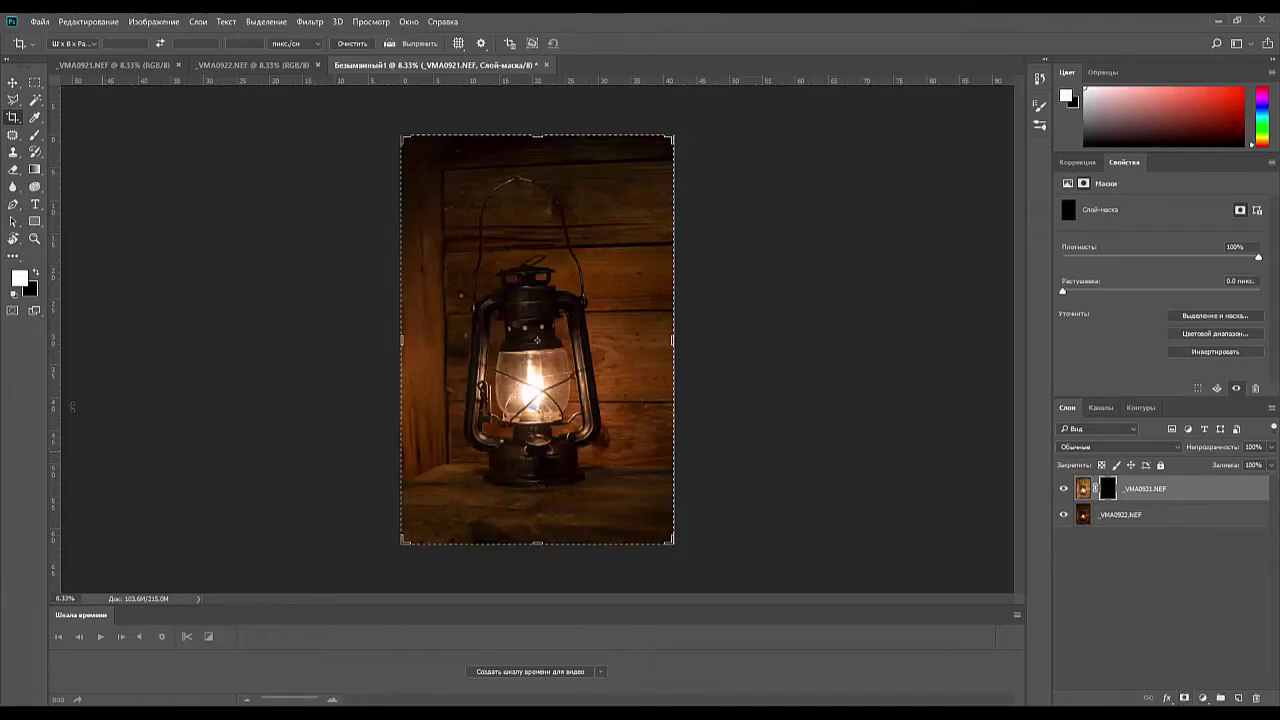
- Reveal the bright exposure around the lantern with white-to-transparent radial gradients on the _VMA0921.NEF layer mask
{"action": "left_click", "coordinate": [35, 136]}
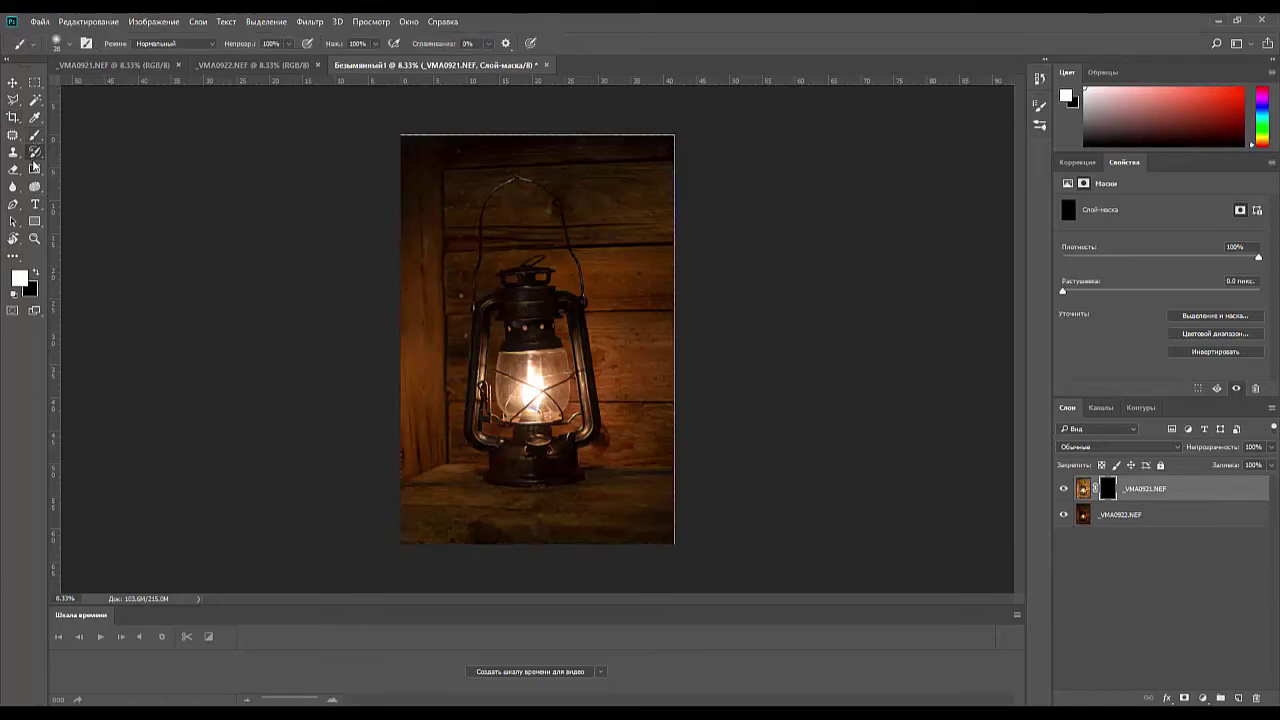
{"action": "left_click", "coordinate": [35, 152]}
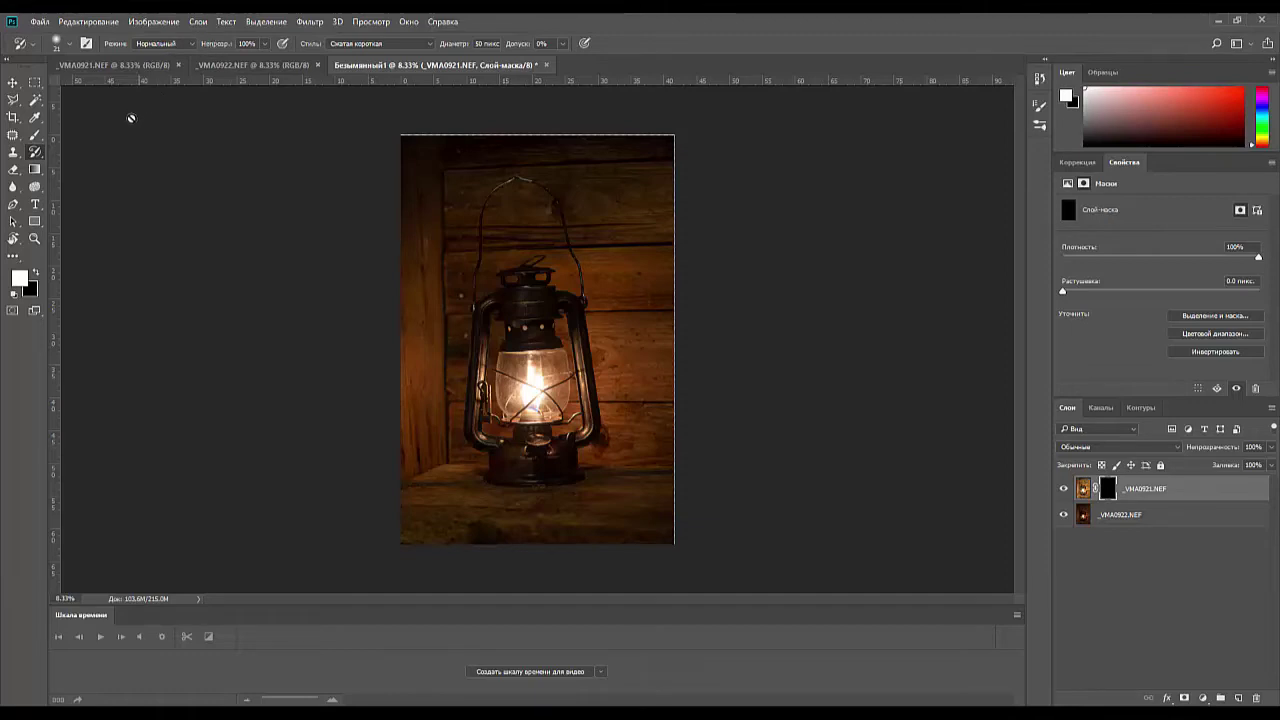
{"action": "left_click", "coordinate": [36, 169]}
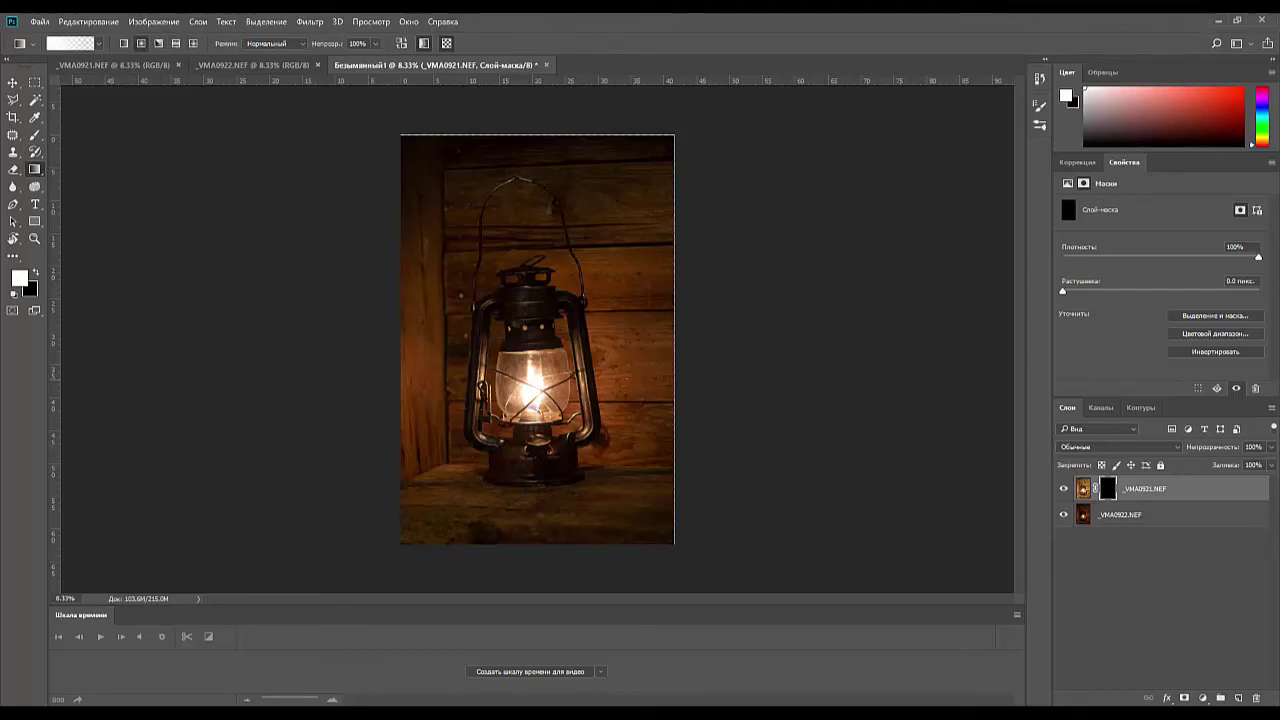
{"action": "left_click_drag", "start_coordinate": [529, 370], "coordinate": [650, 476]}
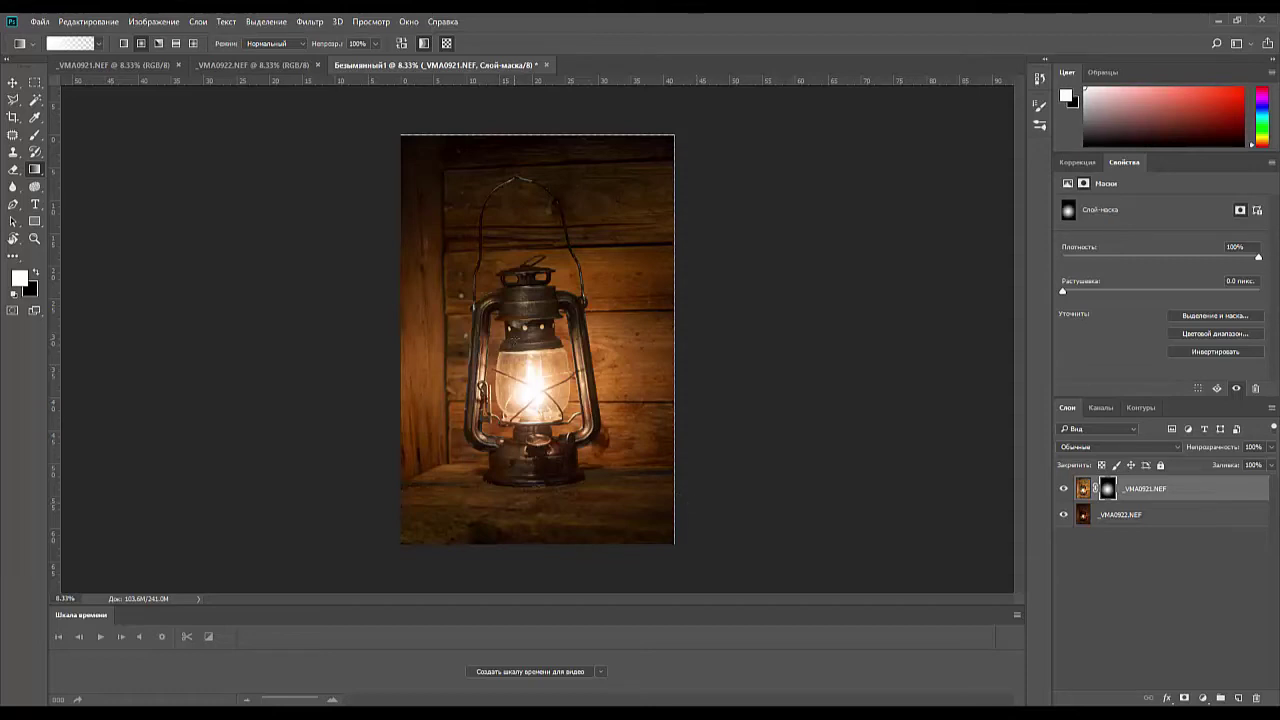
{"action": "left_click_drag", "start_coordinate": [530, 360], "coordinate": [638, 498]}
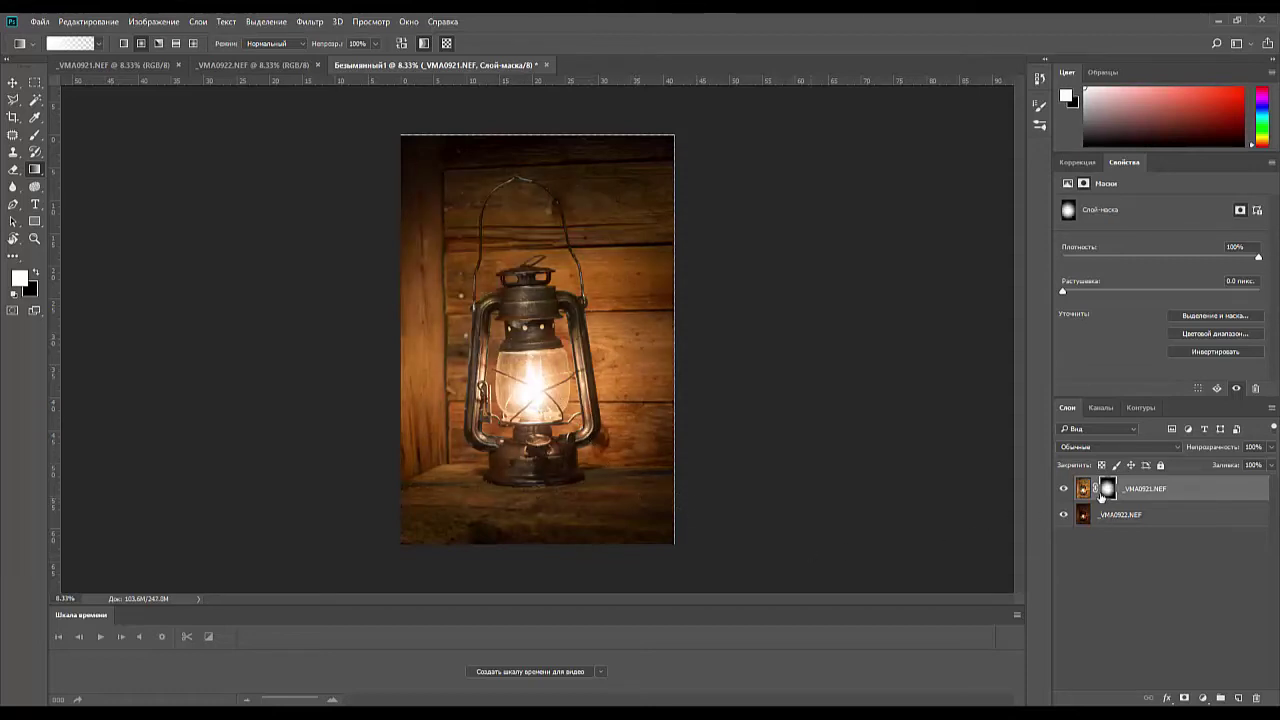
- Mask out the bright exposure over the lantern's glass and base with a black-to-transparent radial gradient, and restore white as foreground color
{"action": "left_click", "coordinate": [36, 272]}
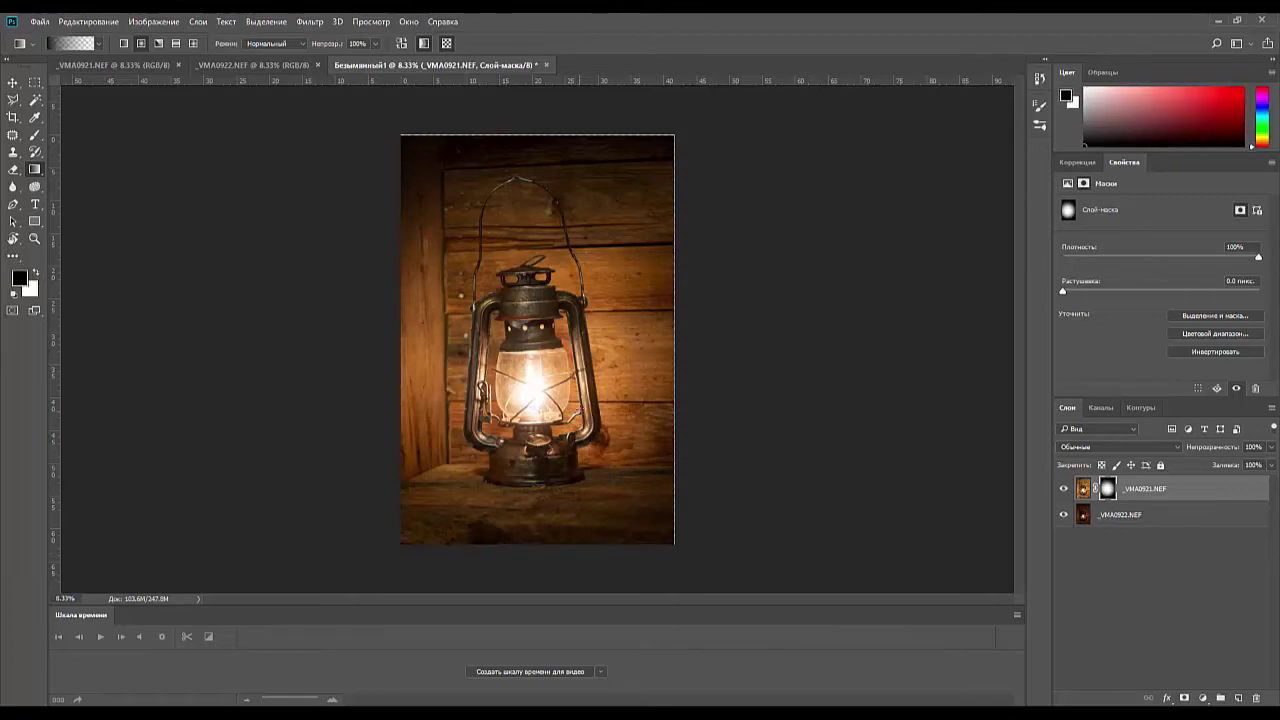
{"action": "left_click_drag", "start_coordinate": [520, 383], "coordinate": [585, 490]}
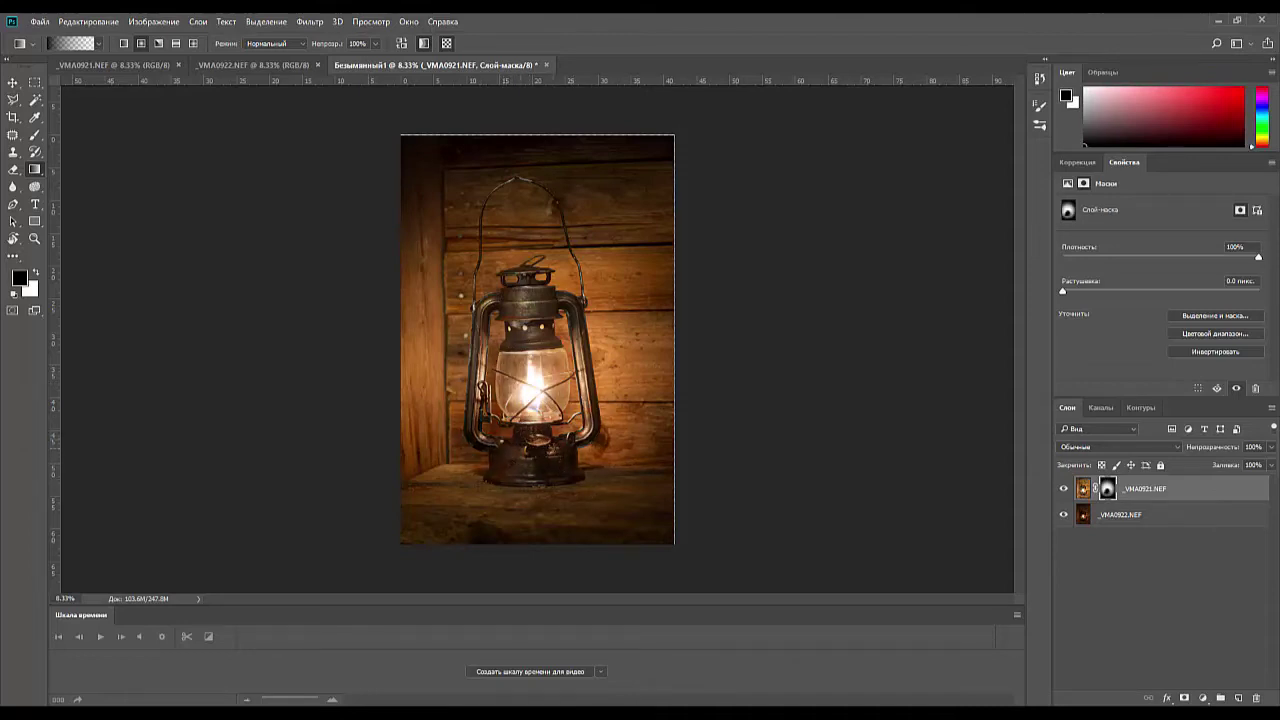
{"action": "left_click", "coordinate": [36, 273]}
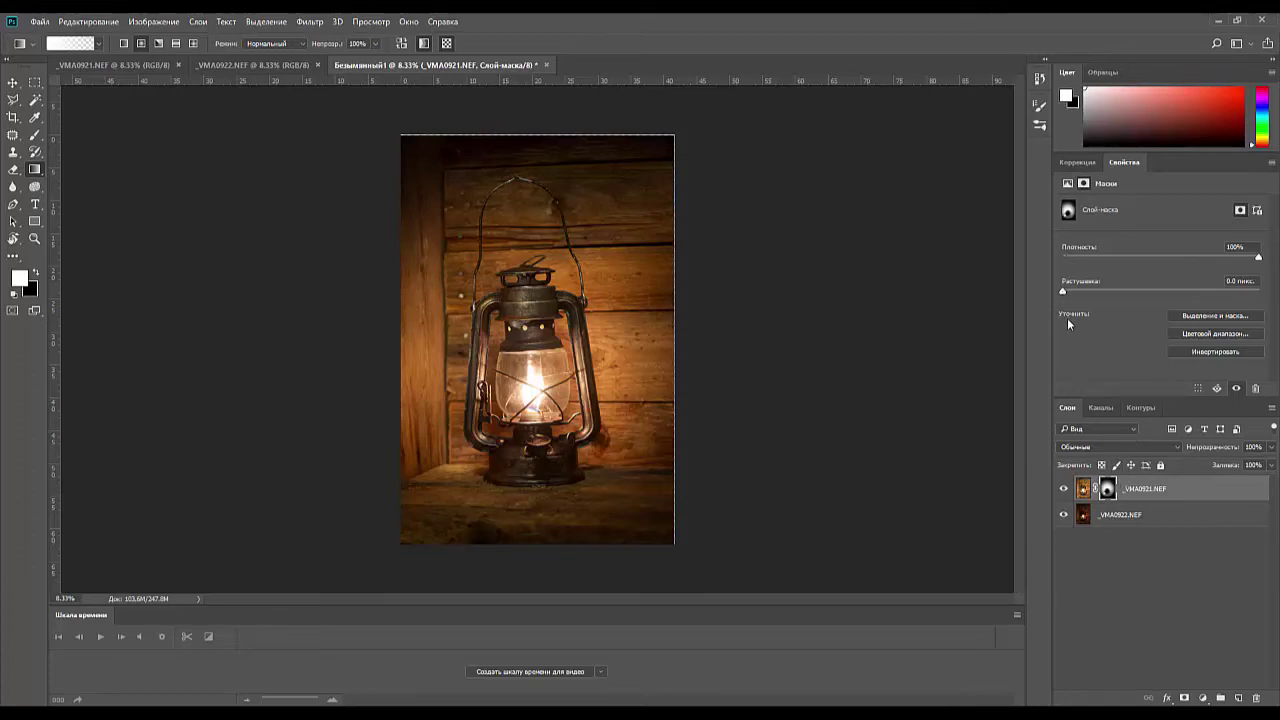
- Feather the _VMA0921.NEF layer mask and stamp all visible layers into a new layer on top
{"action": "left_click_drag", "start_coordinate": [1064, 291], "coordinate": [1144, 296]}
{"action": "left_click", "coordinate": [1155, 486]}
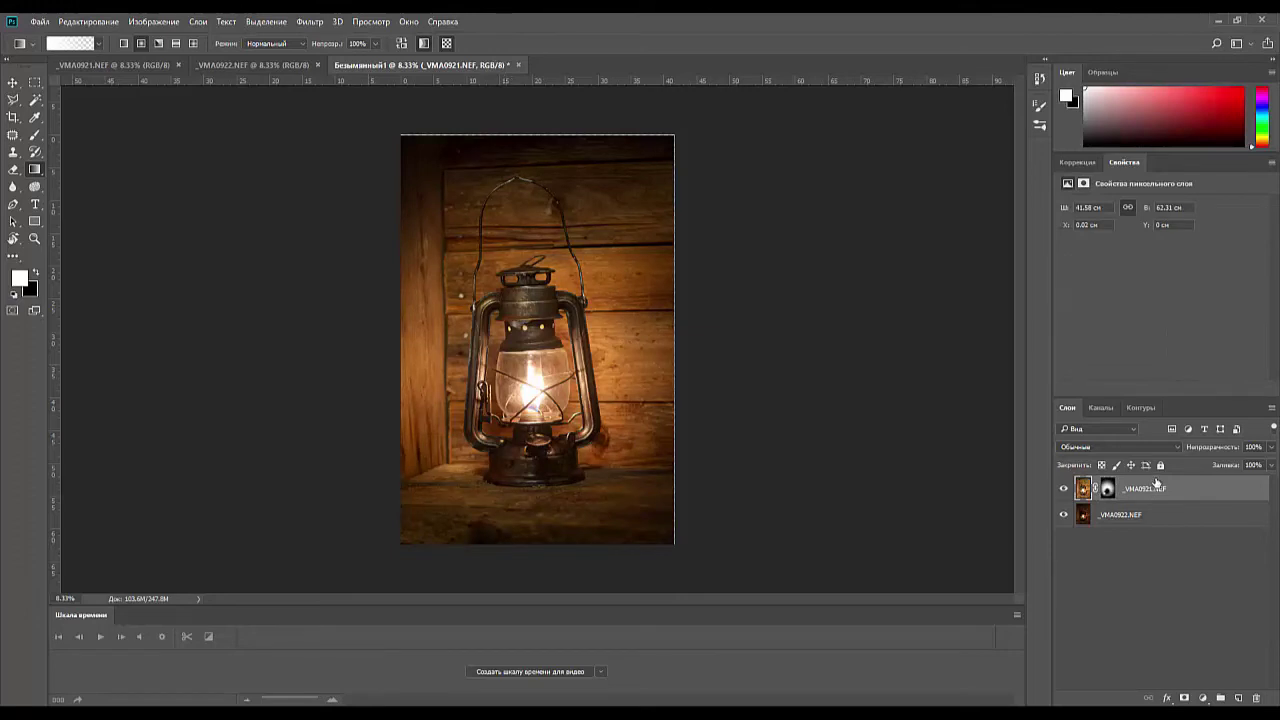
{"action": "key", "text": "ctrl+alt+shift+e"}
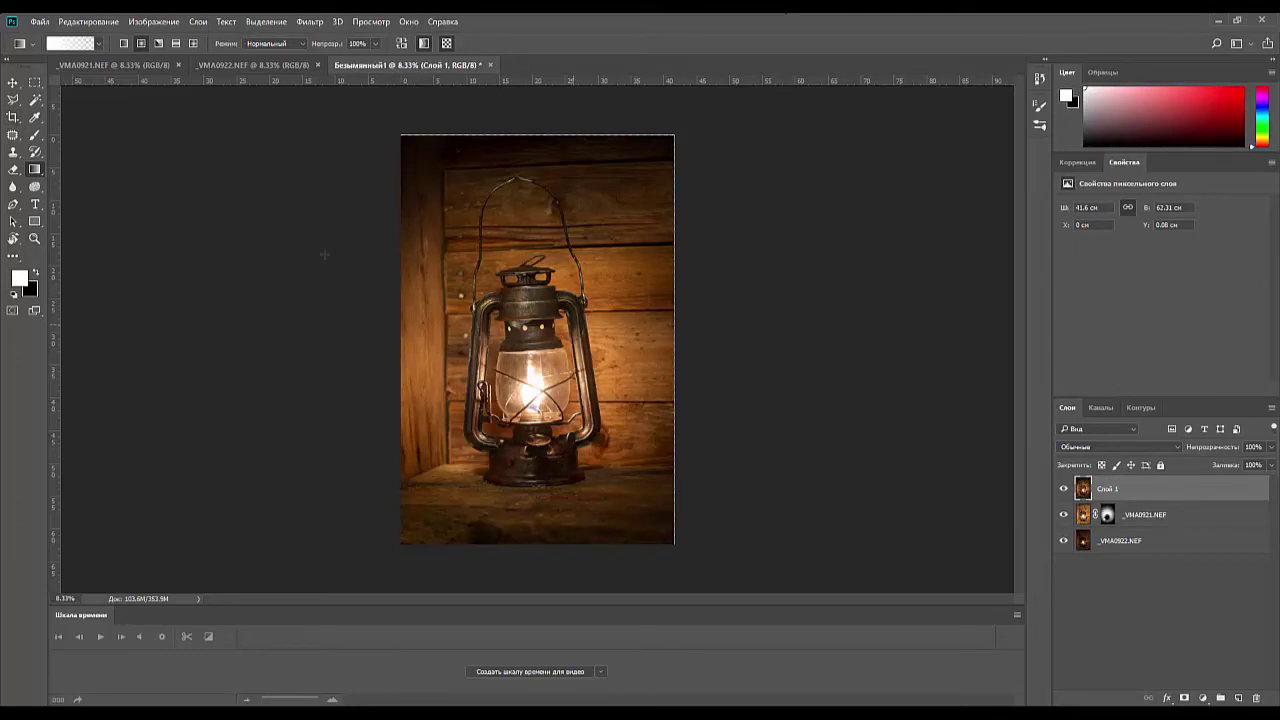
{"action": "left_click", "coordinate": [13, 117]}
{"action": "left_click_drag", "start_coordinate": [749, 194], "coordinate": [751, 200]}
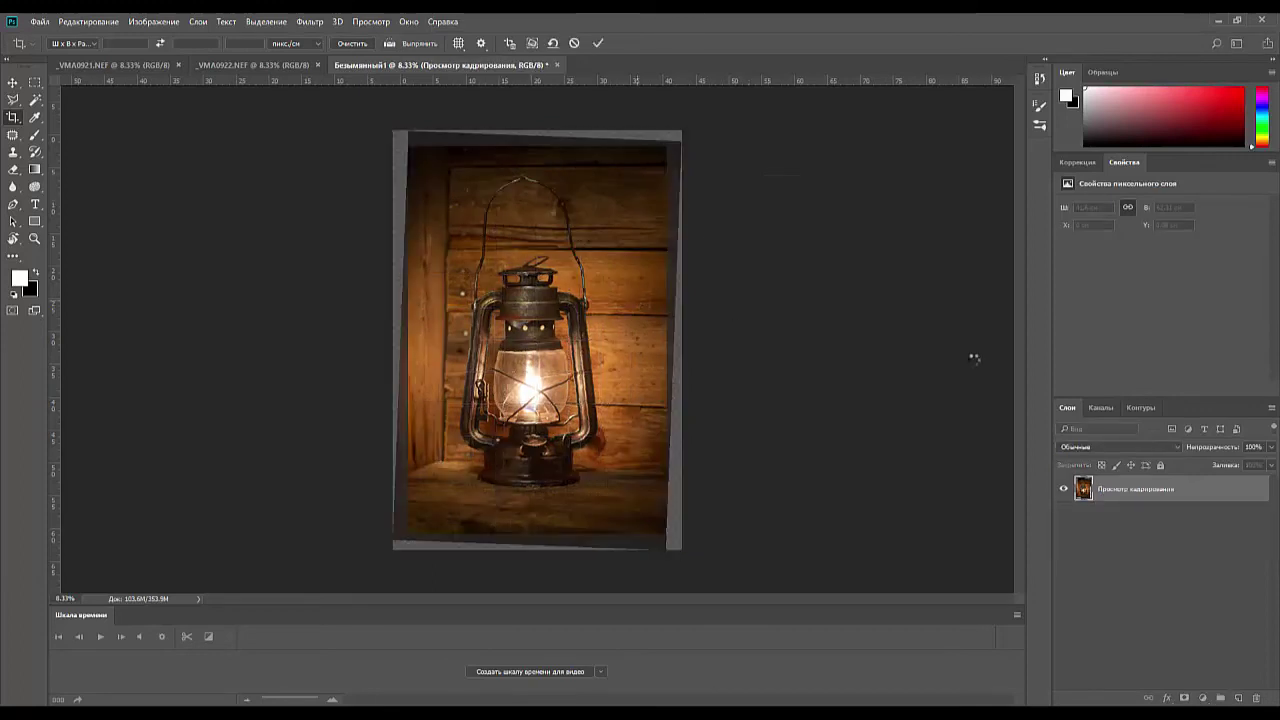
{"action": "key", "text": "Return"}
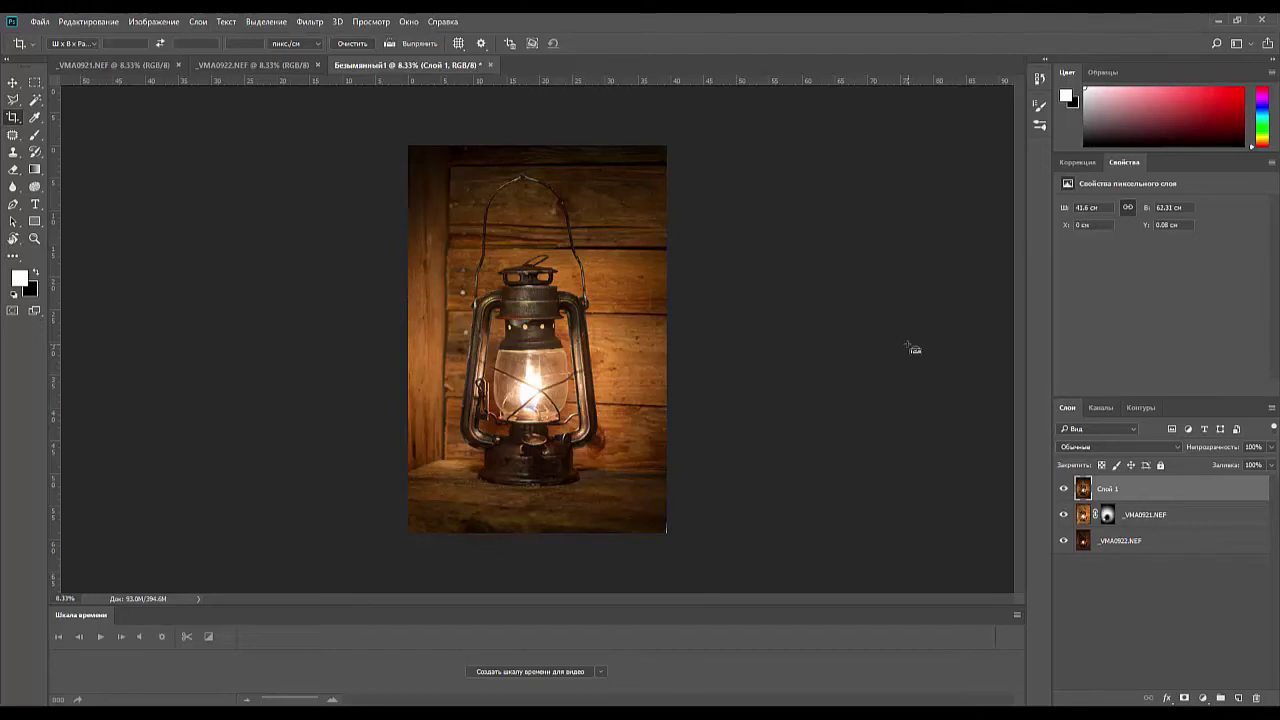
{"action": "key", "text": "ctrl+z"}
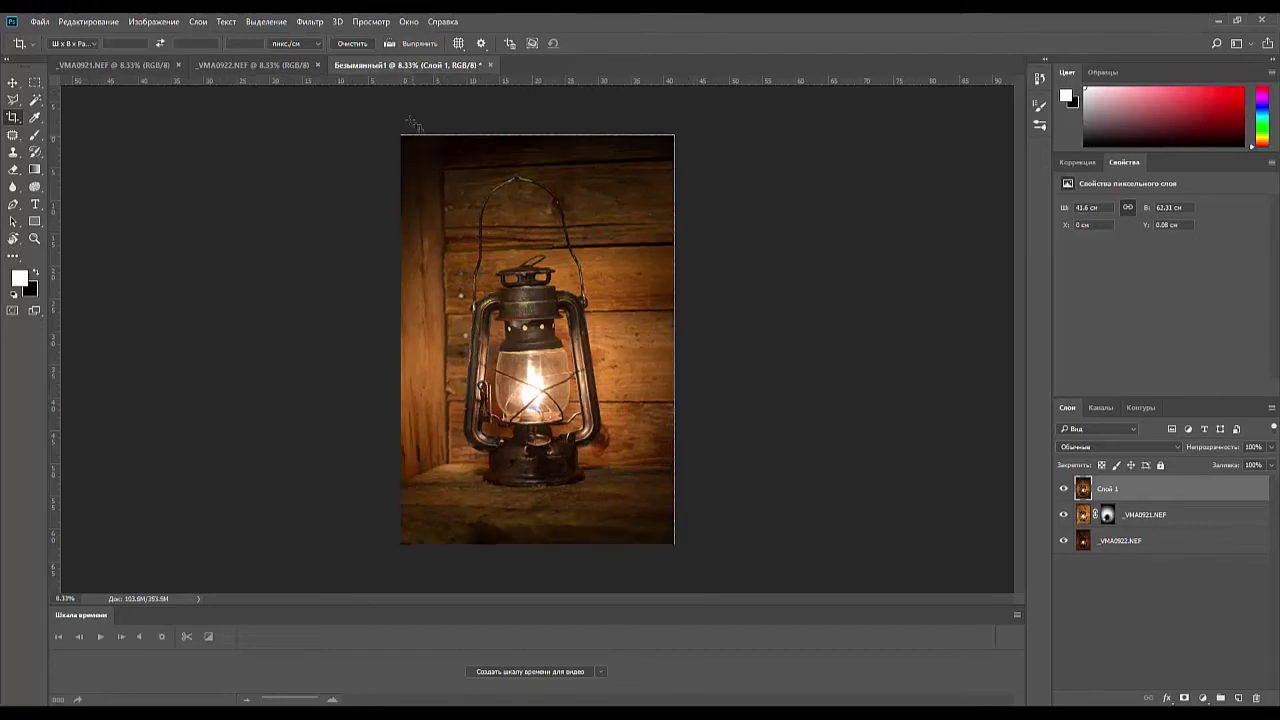
- Place a horizontal guide across the upper wall boards and straighten the image along a board seam, applying the crop
{"action": "left_click_drag", "start_coordinate": [427, 80], "coordinate": [421, 242]}
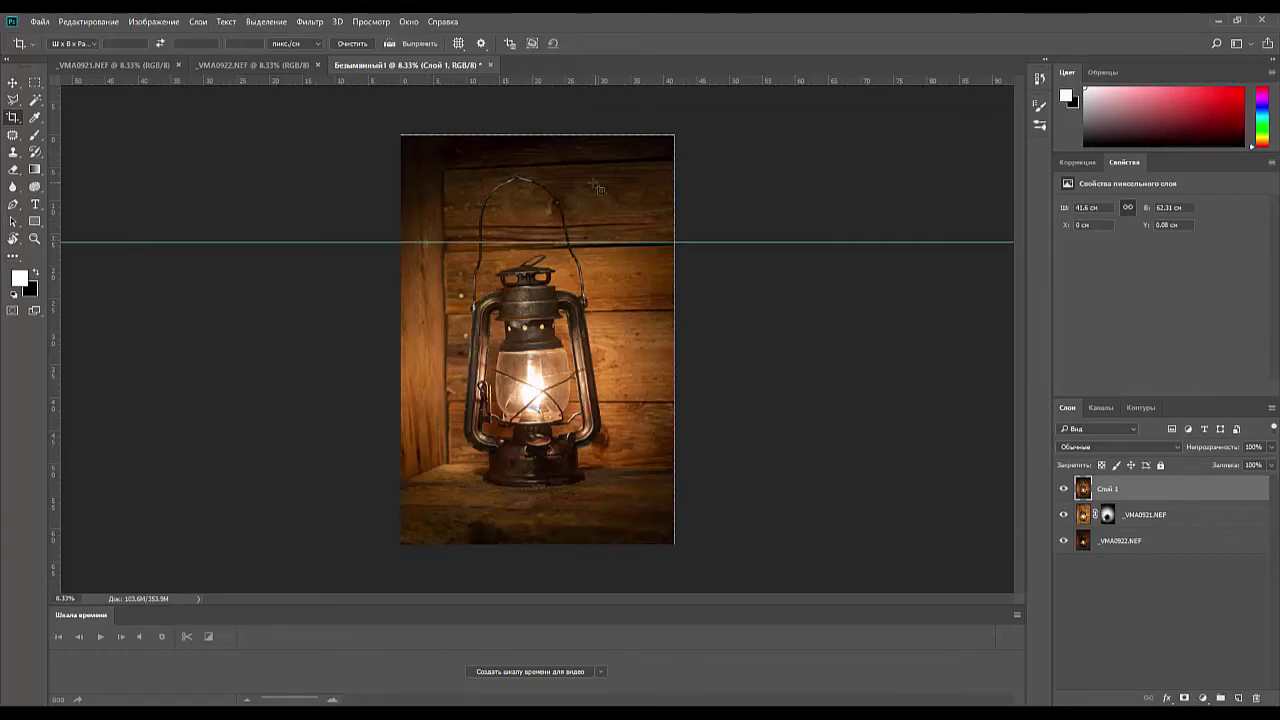
{"action": "left_click", "coordinate": [13, 118]}
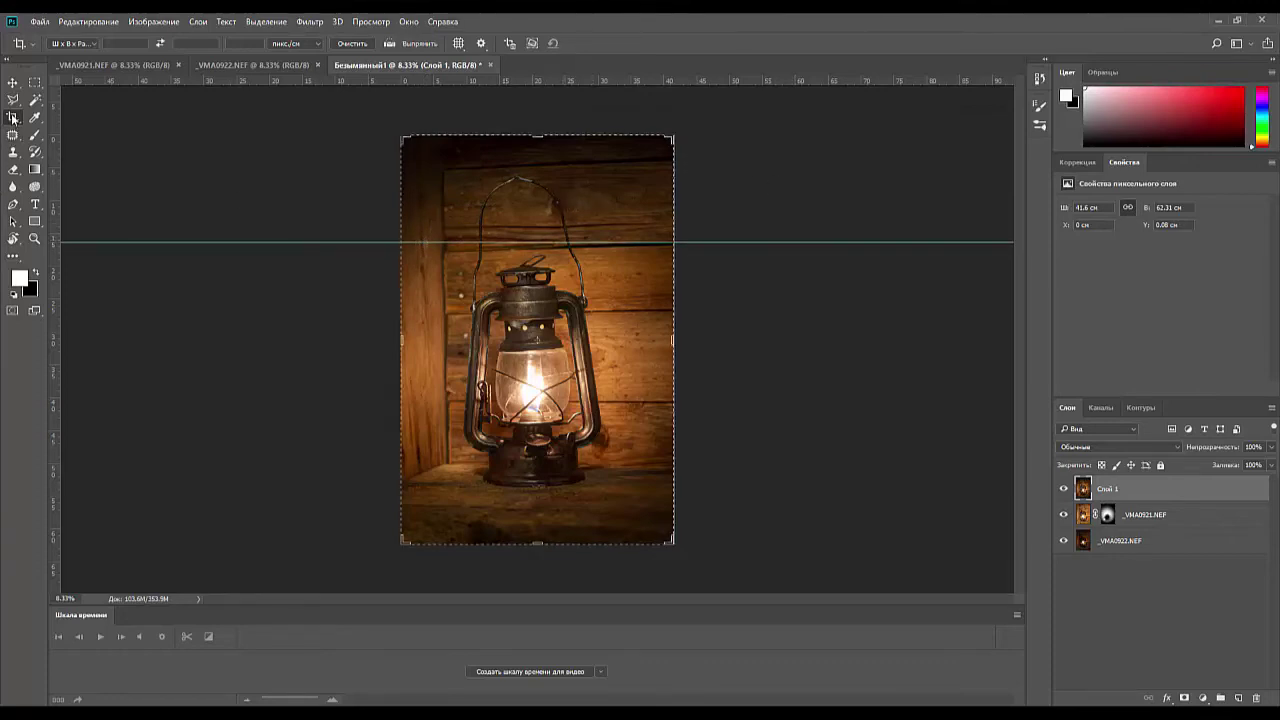
{"action": "left_click", "coordinate": [418, 44]}
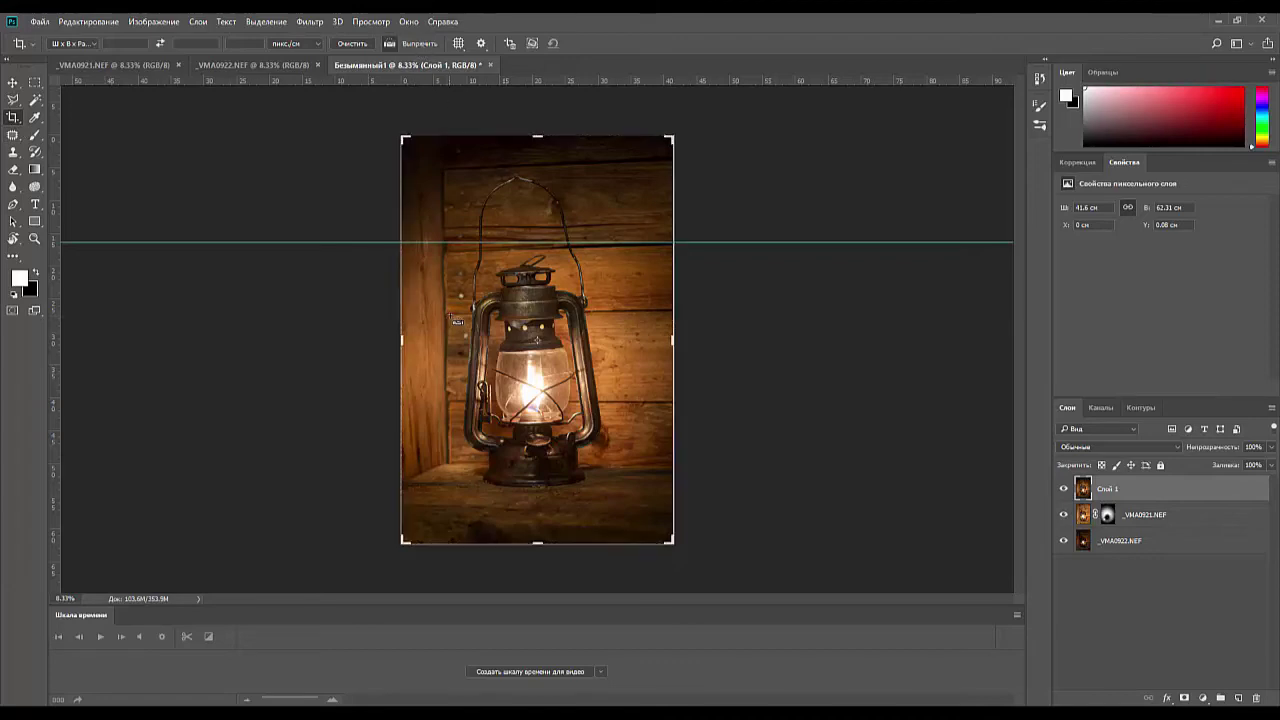
{"action": "mouse_move", "coordinate": [452, 318]}
{"action": "left_mouse_down"}
{"action": "mouse_move", "coordinate": [720, 327]}
{"action": "mouse_move", "coordinate": [752, 310]}
{"action": "left_mouse_up"}
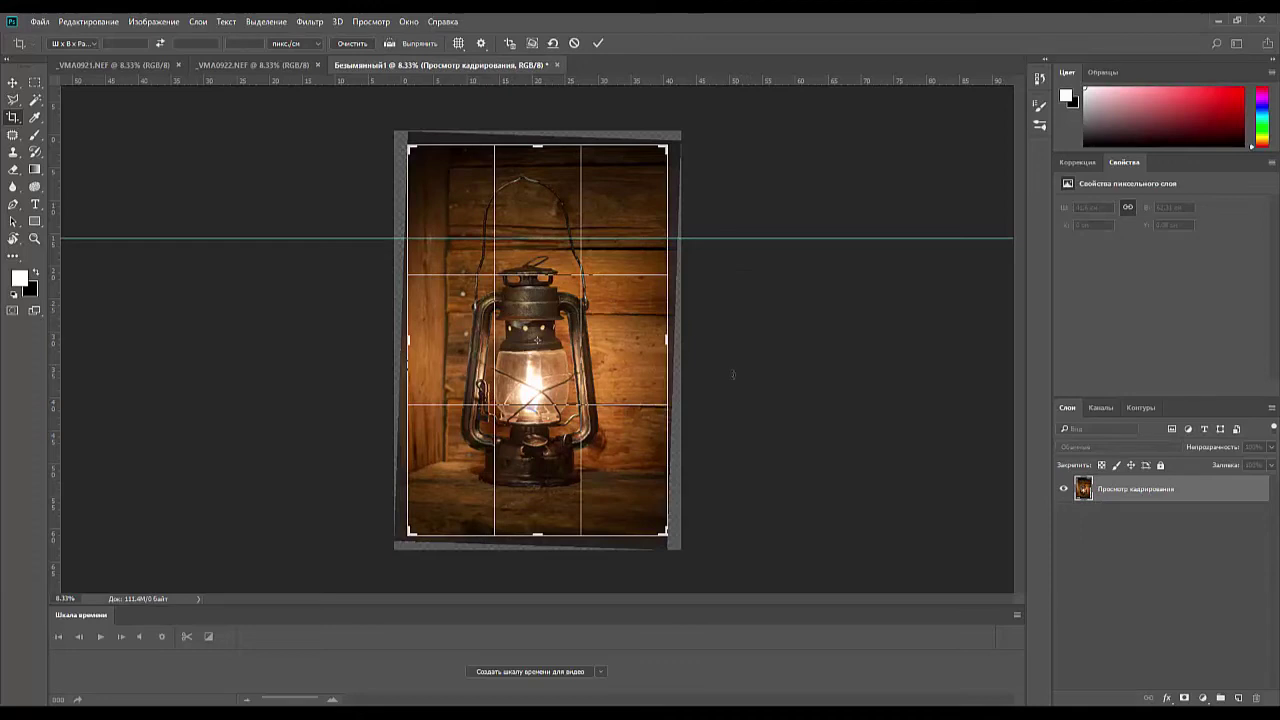
{"action": "left_click", "coordinate": [13, 82]}
{"action": "left_click", "coordinate": [549, 282]}
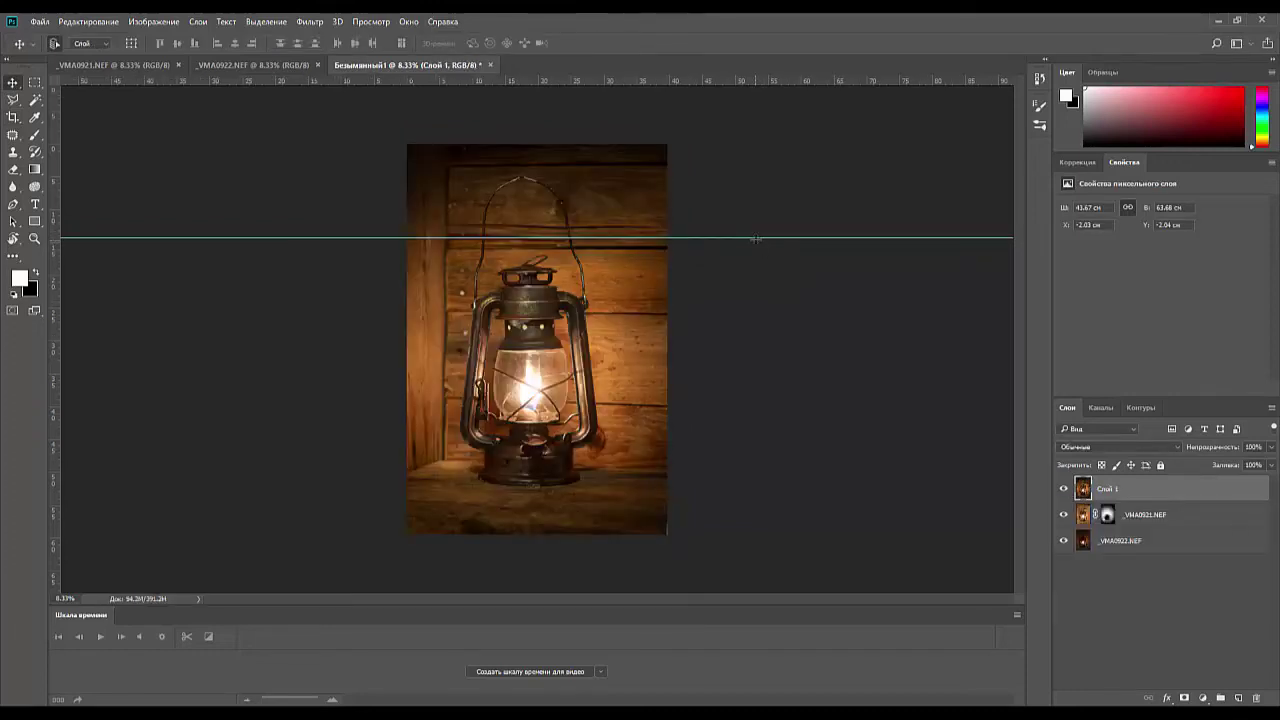
- Remove the horizontal guide and clone dark metal over the pale scuff above the vent holes on the lantern's collar
{"action": "left_click_drag", "start_coordinate": [756, 236], "coordinate": [741, 18]}
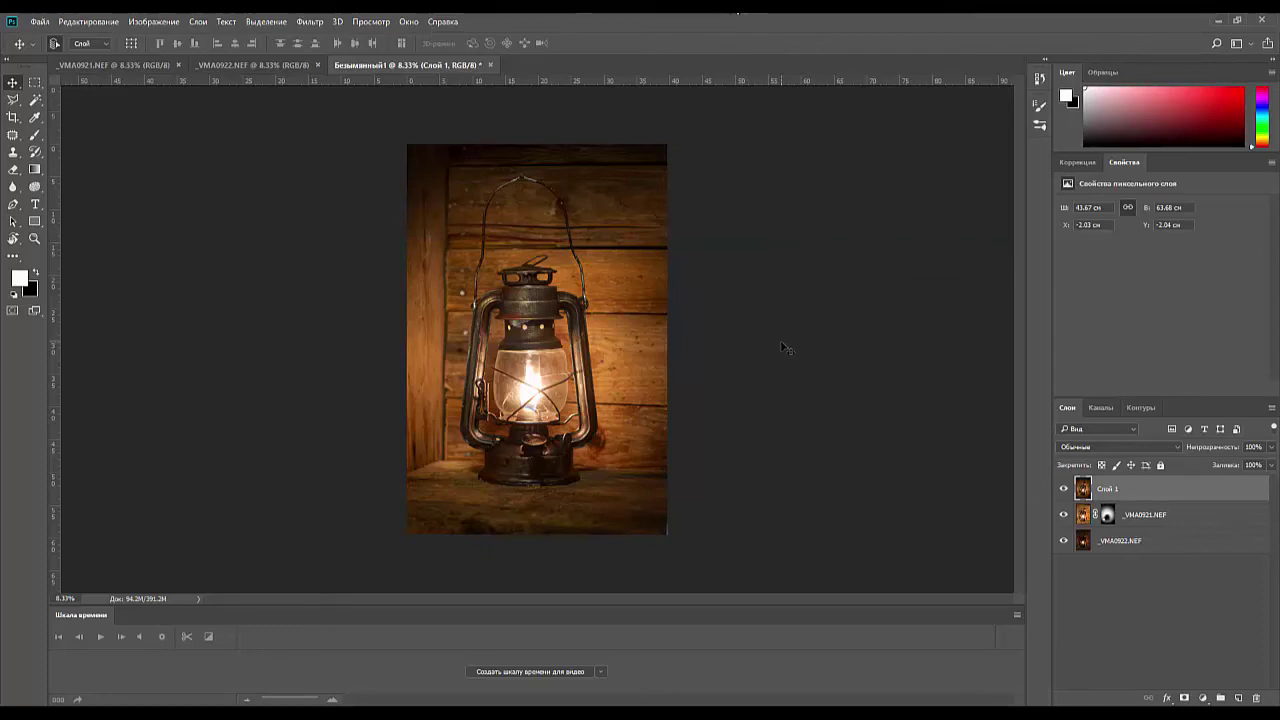
{"action": "key", "text": "ctrl+plus"}
{"action": "key", "text": "ctrl+plus"}
{"action": "key", "text": "ctrl+plus"}
{"action": "key", "text": "ctrl+plus"}
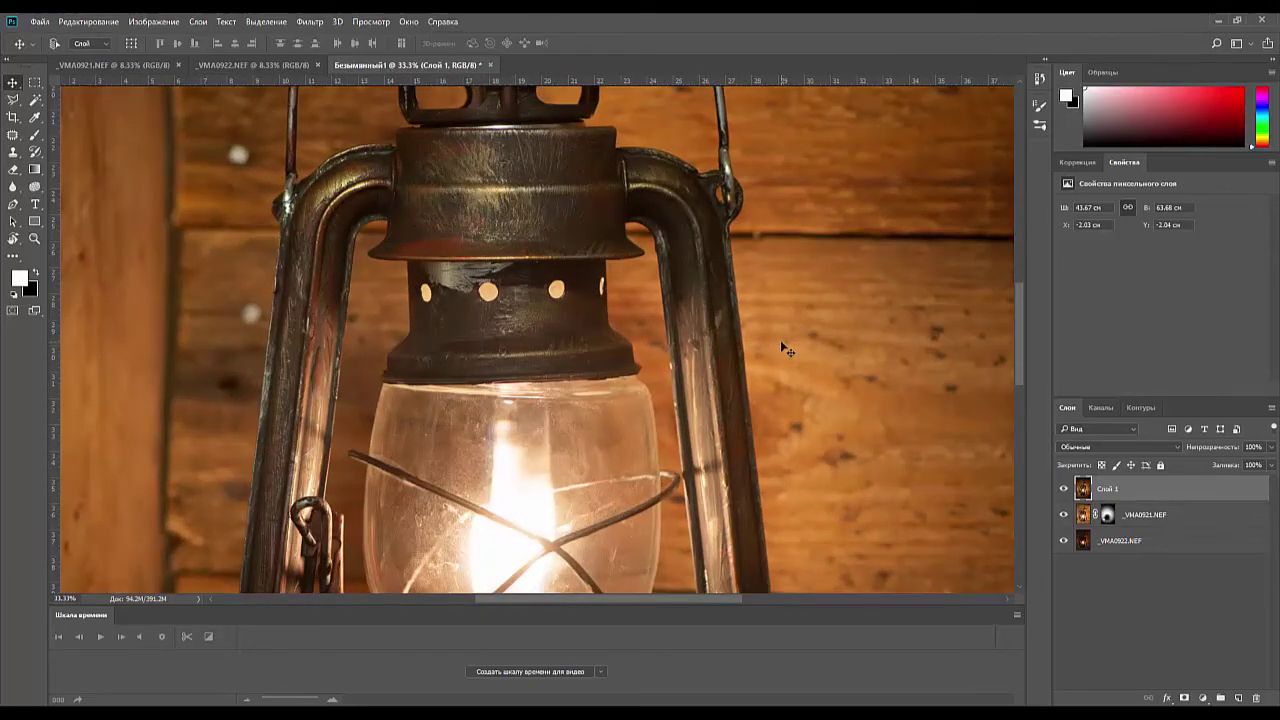
{"action": "left_click", "coordinate": [13, 152]}
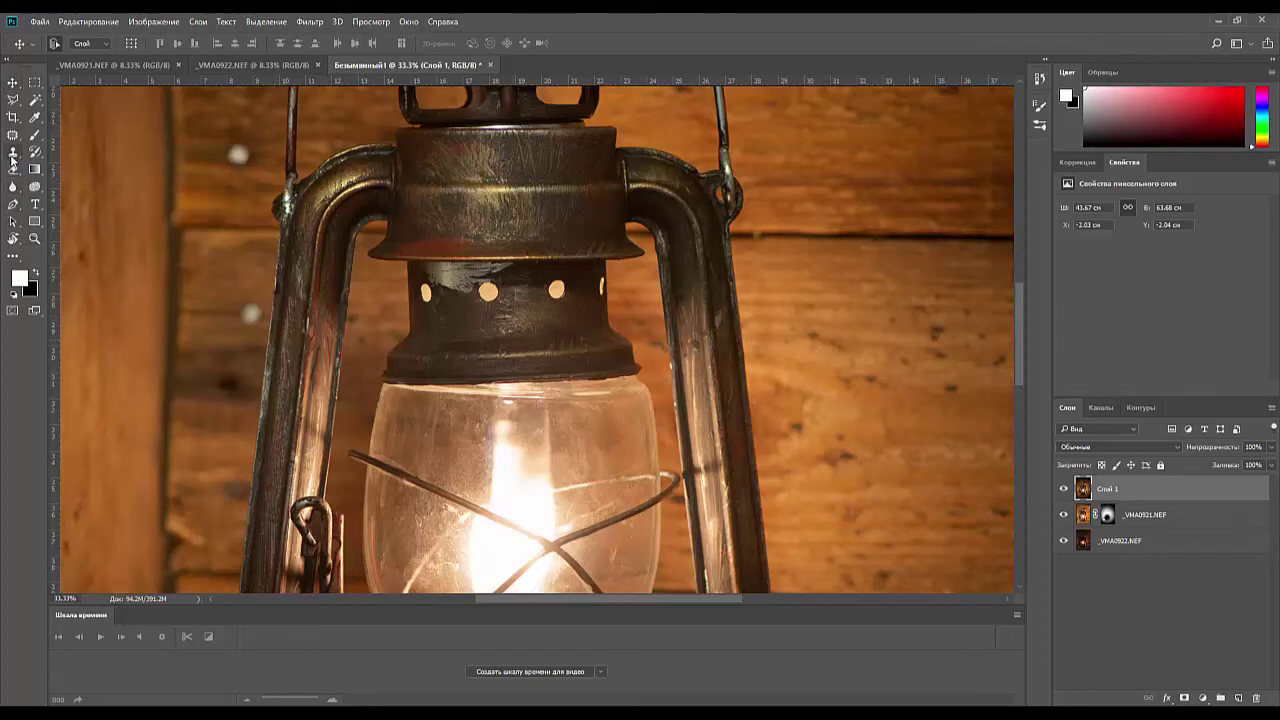
{"action": "left_click", "coordinate": [456, 313], "text": "alt"}
{"action": "mouse_move", "coordinate": [456, 283]}
{"action": "left_mouse_down"}
{"action": "mouse_move", "coordinate": [465, 290]}
{"action": "mouse_move", "coordinate": [467, 276]}
{"action": "mouse_move", "coordinate": [437, 271]}
{"action": "left_mouse_up"}
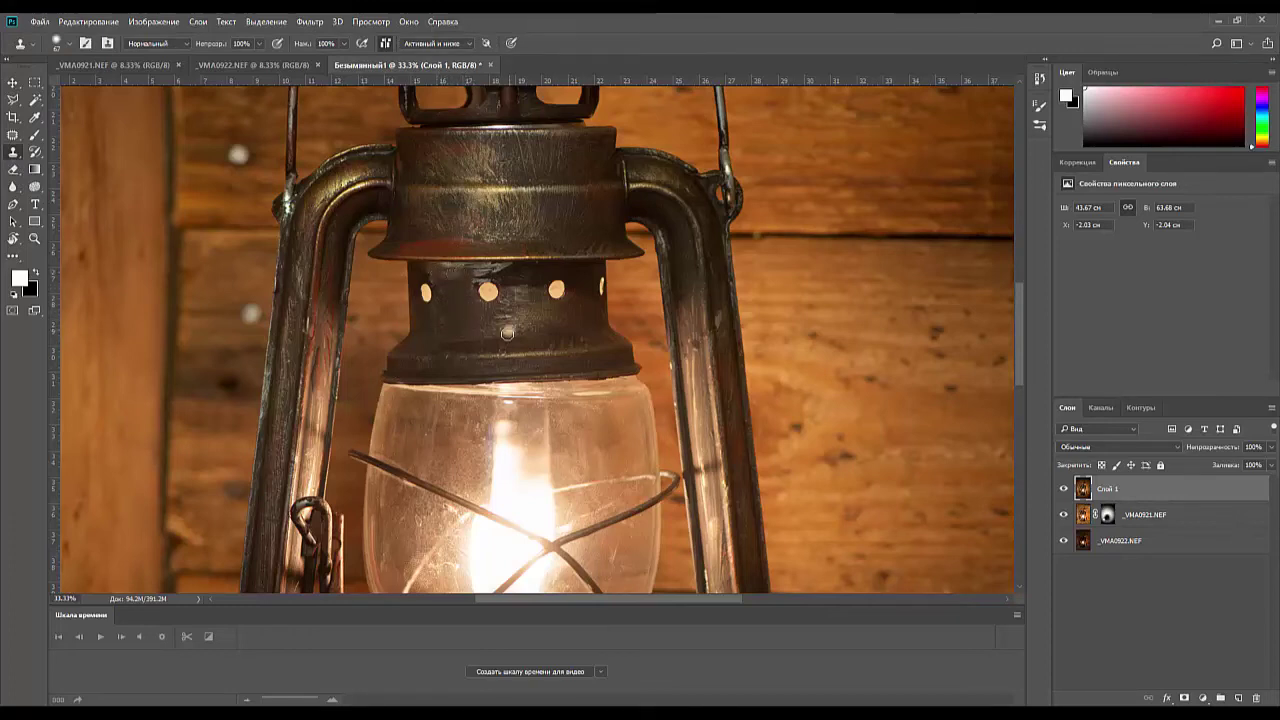
{"action": "left_click", "coordinate": [462, 287]}
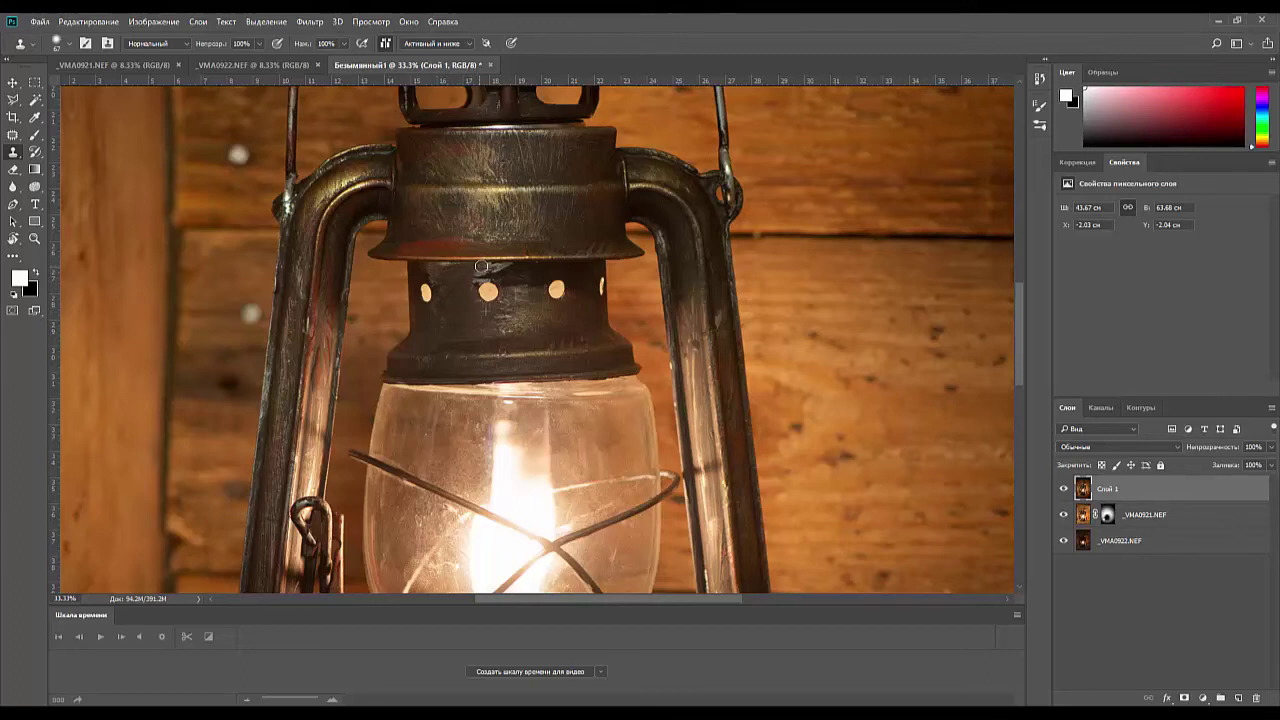
{"action": "mouse_move", "coordinate": [481, 267]}
{"action": "left_mouse_down"}
{"action": "mouse_move", "coordinate": [496, 268]}
{"action": "mouse_move", "coordinate": [436, 272]}
{"action": "mouse_move", "coordinate": [447, 288]}
{"action": "mouse_move", "coordinate": [533, 278]}
{"action": "mouse_move", "coordinate": [516, 271]}
{"action": "left_mouse_up"}
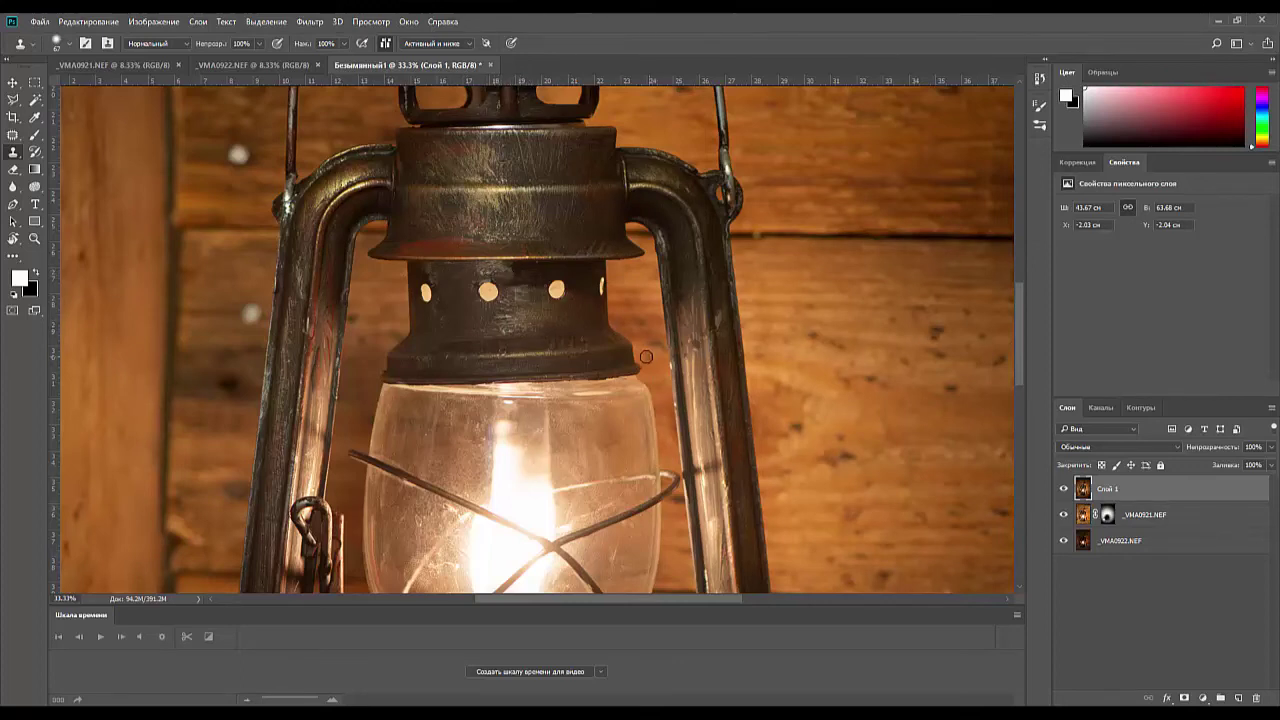
- Adjust the Clone Stamp brush settings and clean up the remaining pale patch beneath the lantern's upper rim
{"action": "right_click", "coordinate": [568, 333]}
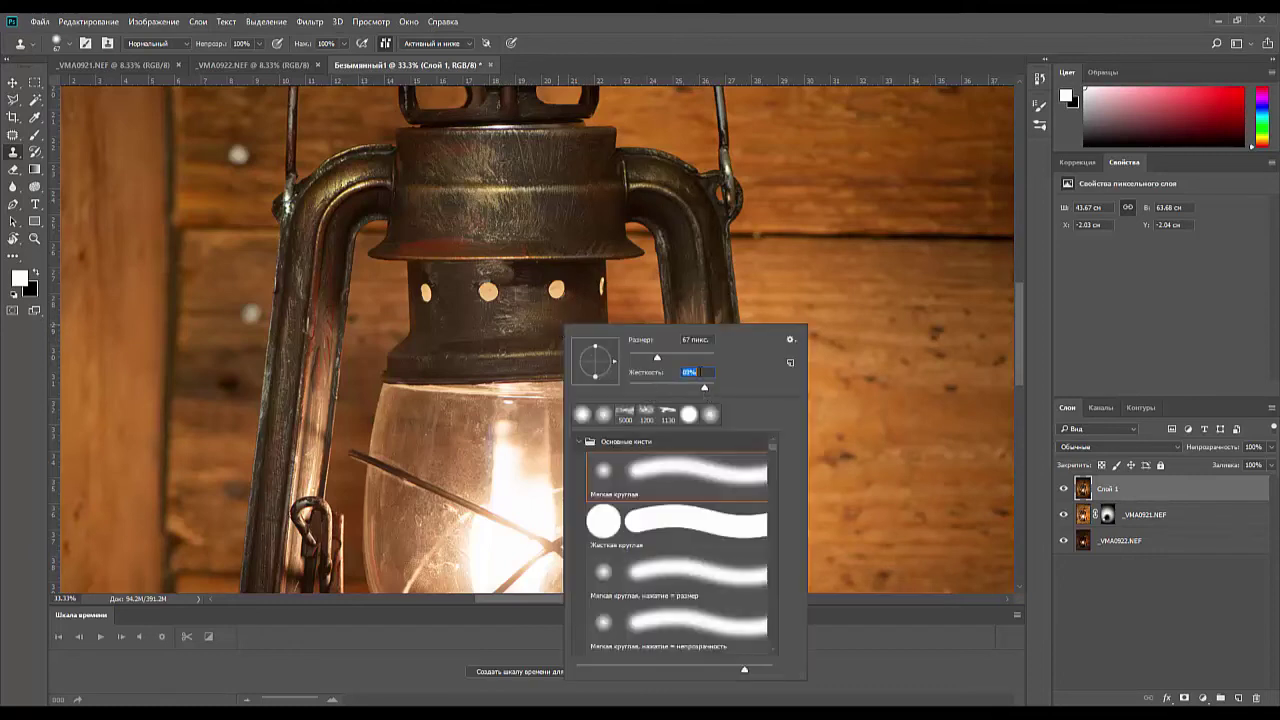
{"action": "key", "text": "Return"}
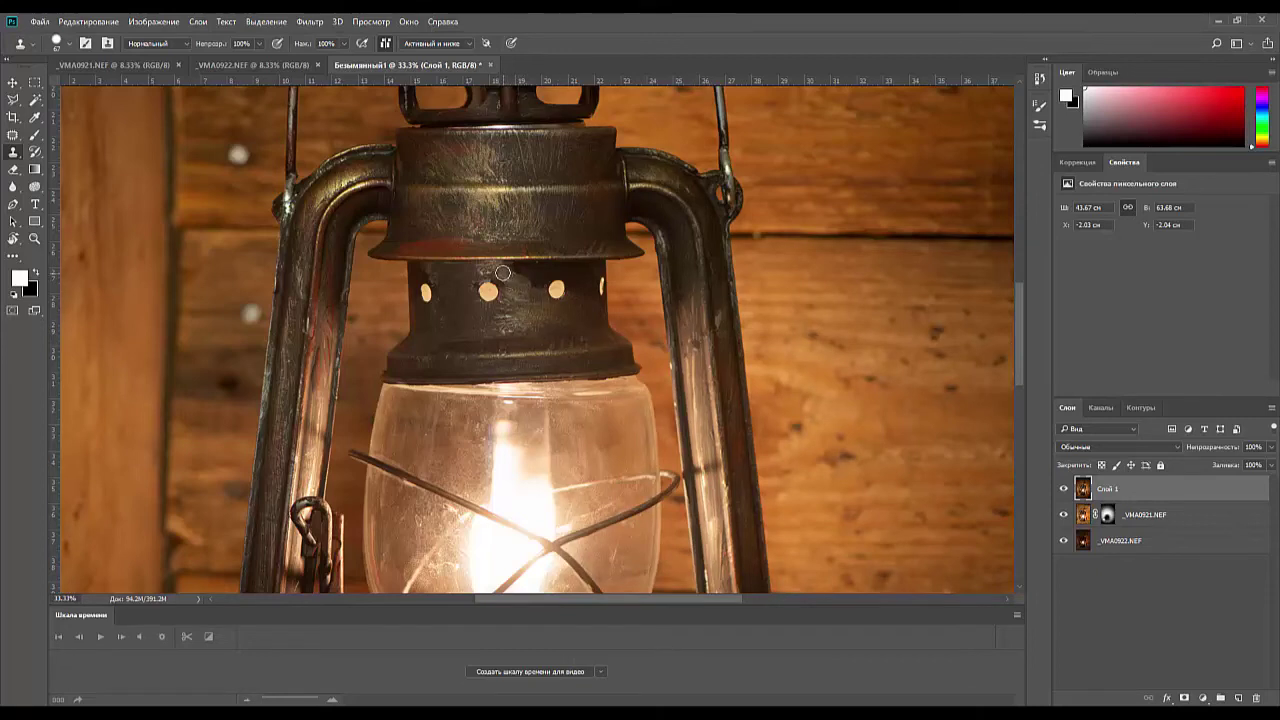
{"action": "key", "text": "ctrl+minus"}
{"action": "key", "text": "ctrl+minus"}
{"action": "key", "text": "ctrl+minus"}
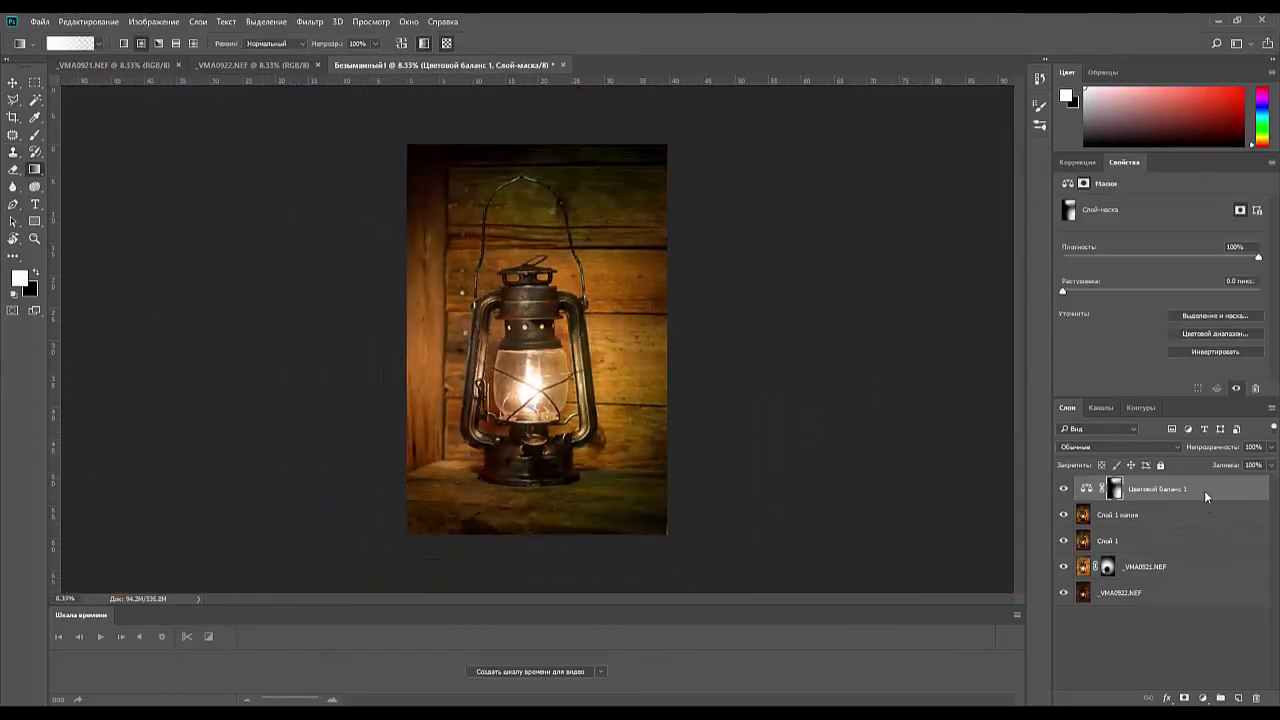
- Delete the existing Color Balance layer and add a new one above Слой 1 копия with midtones Magenta–Green at +37
{"action": "left_click_drag", "start_coordinate": [1204, 490], "coordinate": [1256, 698]}
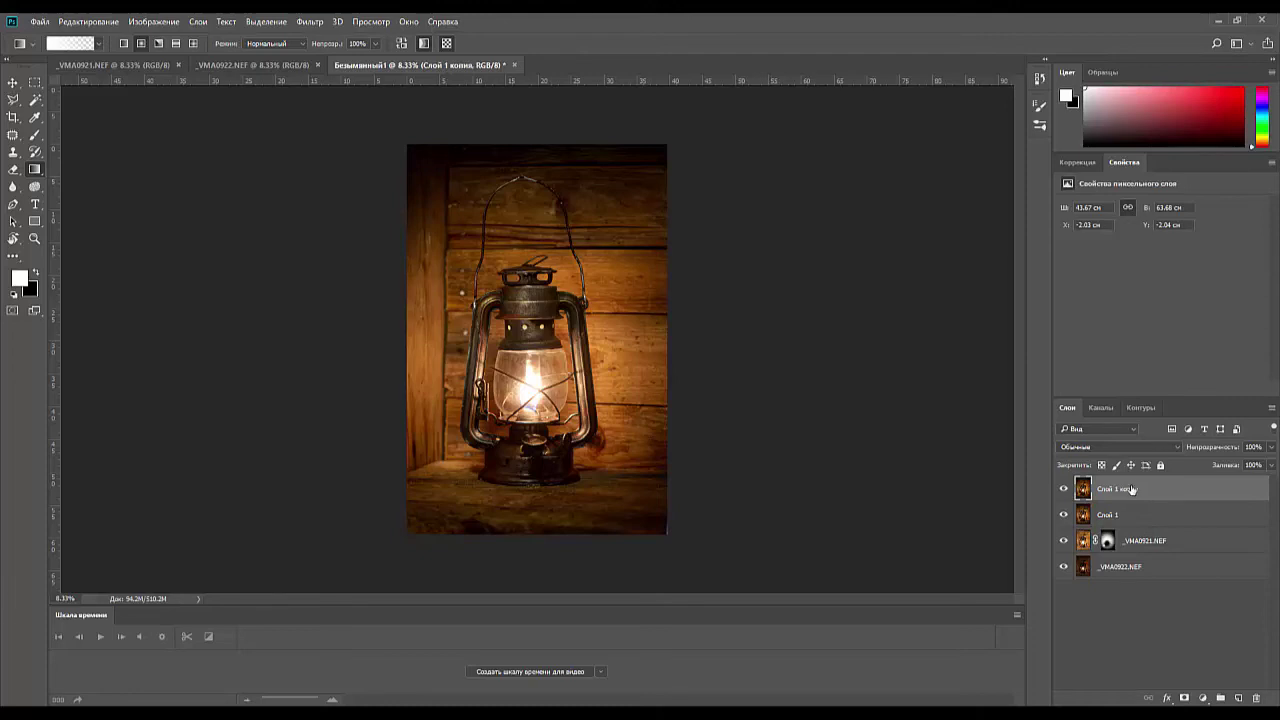
{"action": "mouse_move", "coordinate": [1195, 496]}
{"action": "left_mouse_down"}
{"action": "mouse_move", "coordinate": [1200, 660]}
{"action": "mouse_move", "coordinate": [1245, 697]}
{"action": "mouse_move", "coordinate": [1171, 488]}
{"action": "left_mouse_up"}
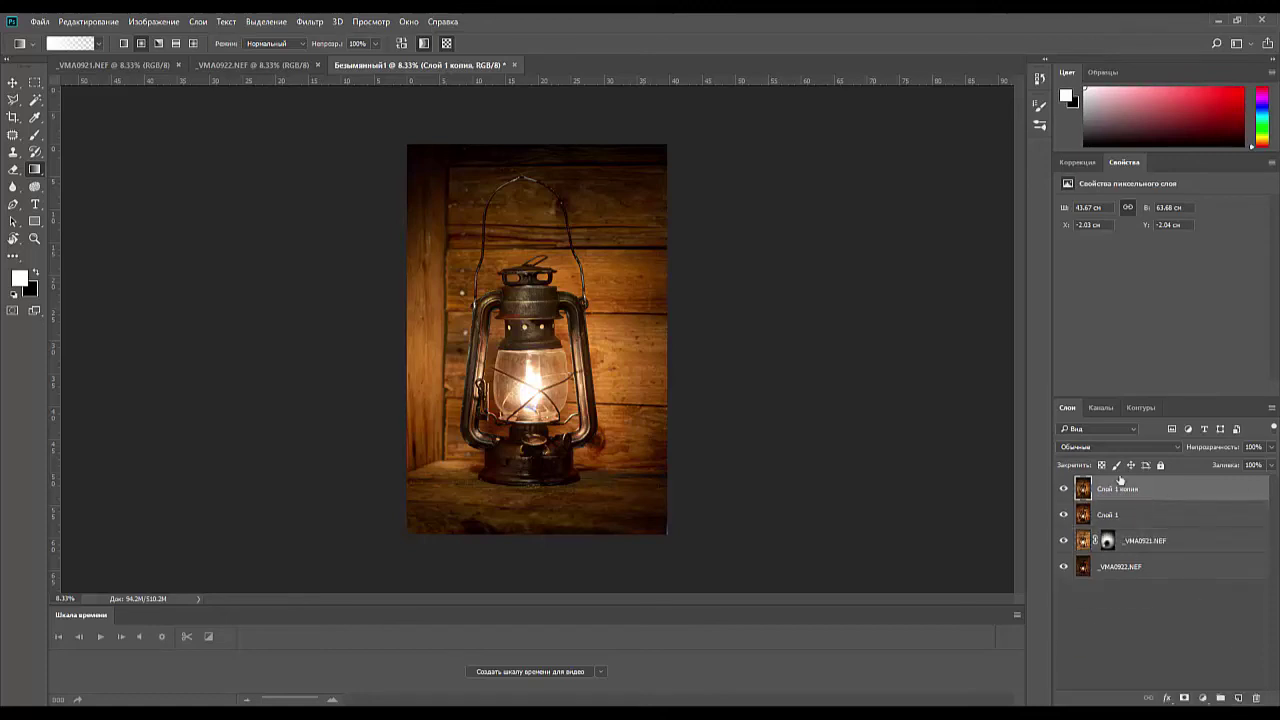
{"action": "left_click", "coordinate": [1076, 167]}
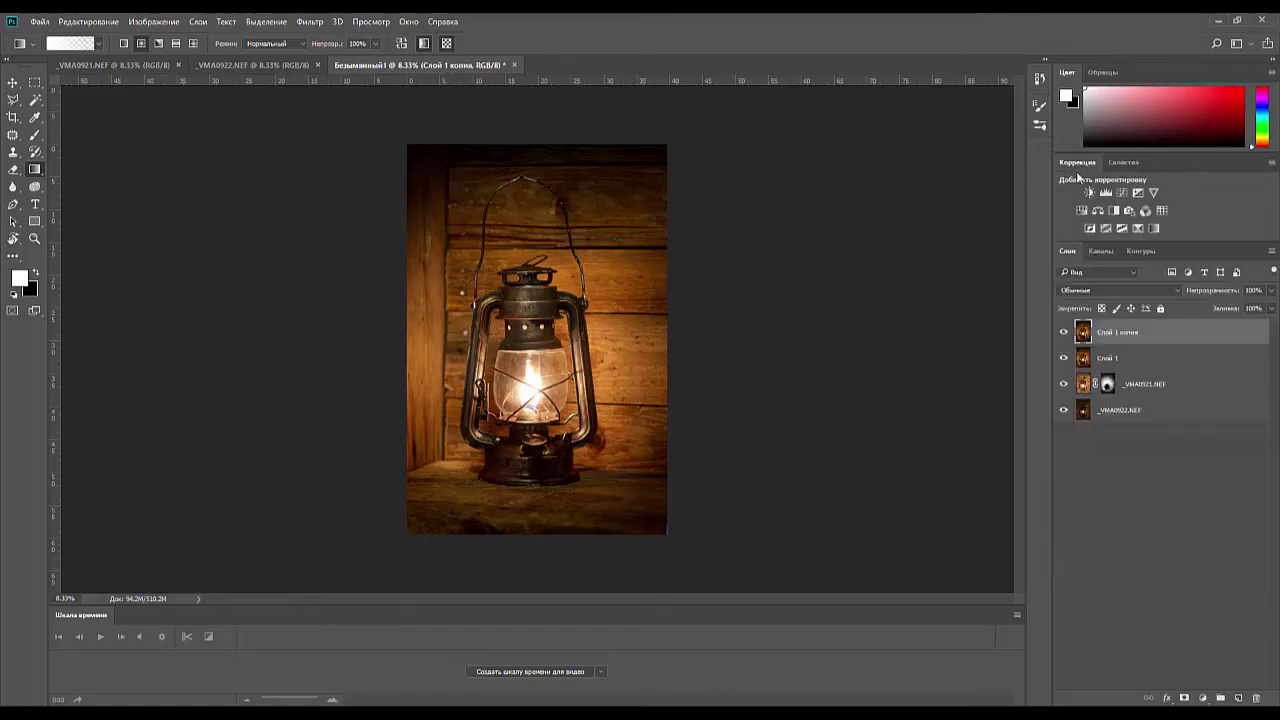
{"action": "left_click", "coordinate": [1097, 211]}
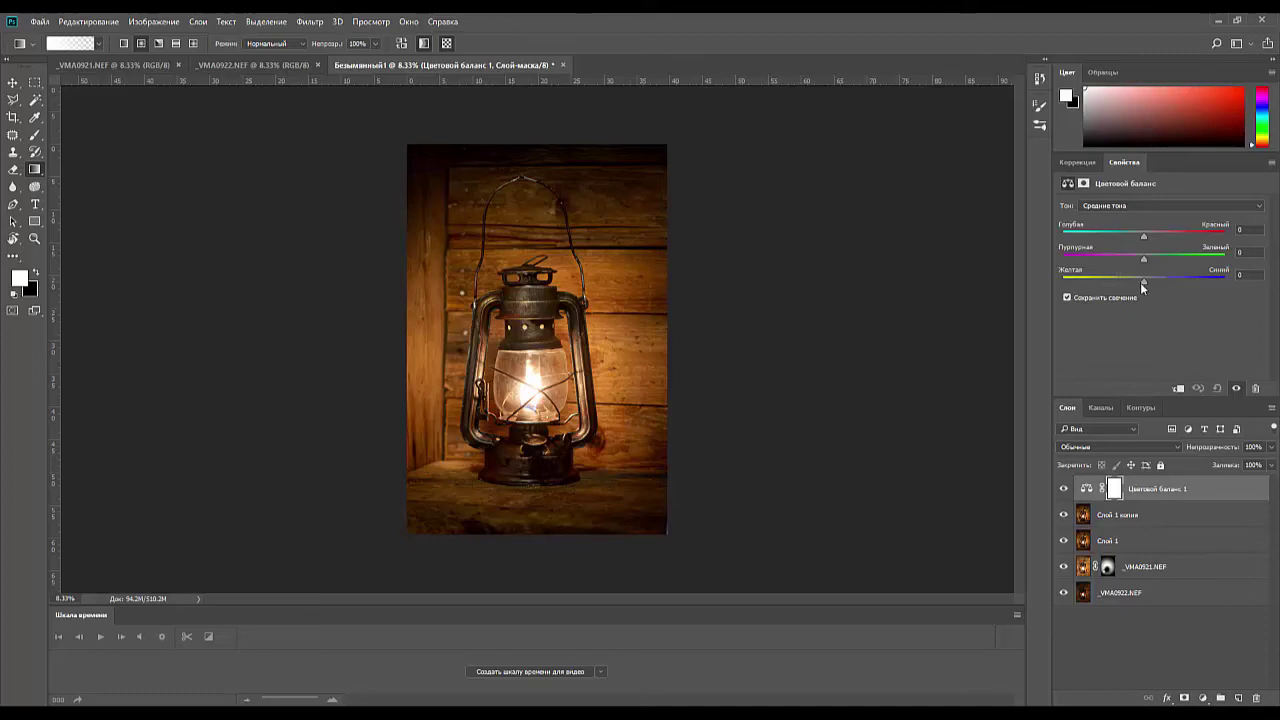
{"action": "left_click_drag", "start_coordinate": [1145, 261], "coordinate": [1179, 260]}
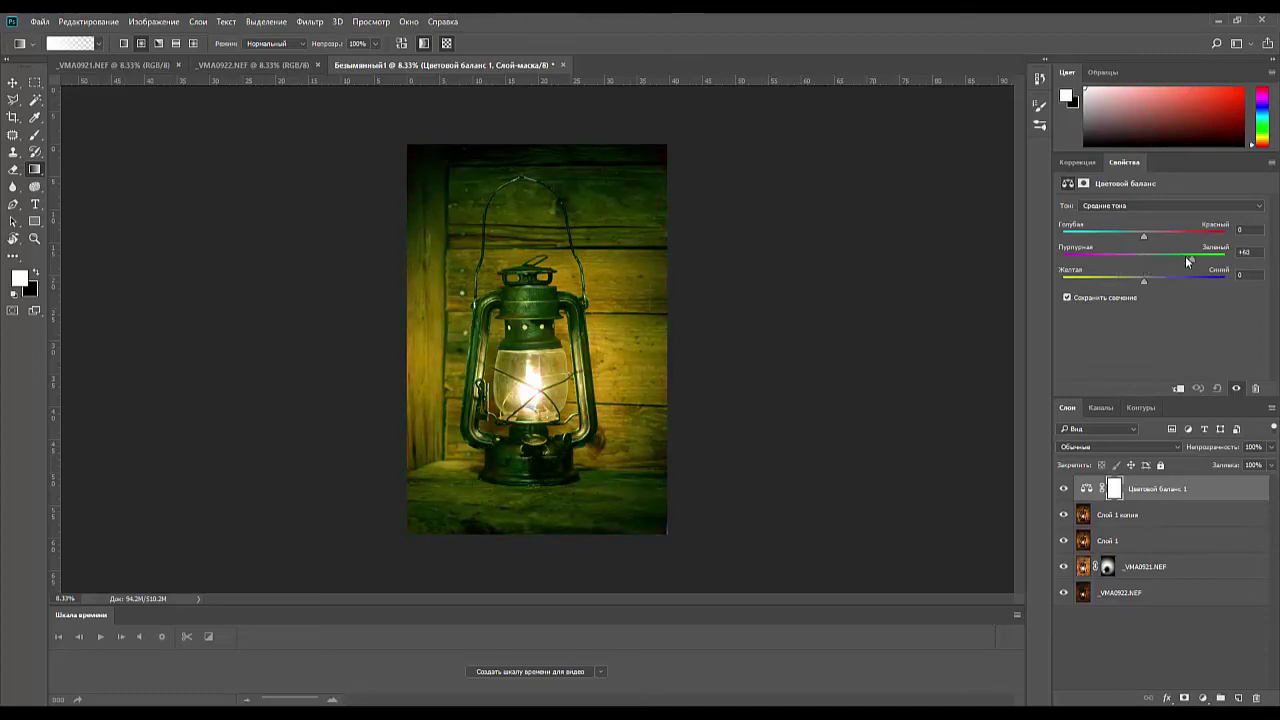
{"action": "left_click_drag", "start_coordinate": [1188, 261], "coordinate": [1174, 262]}
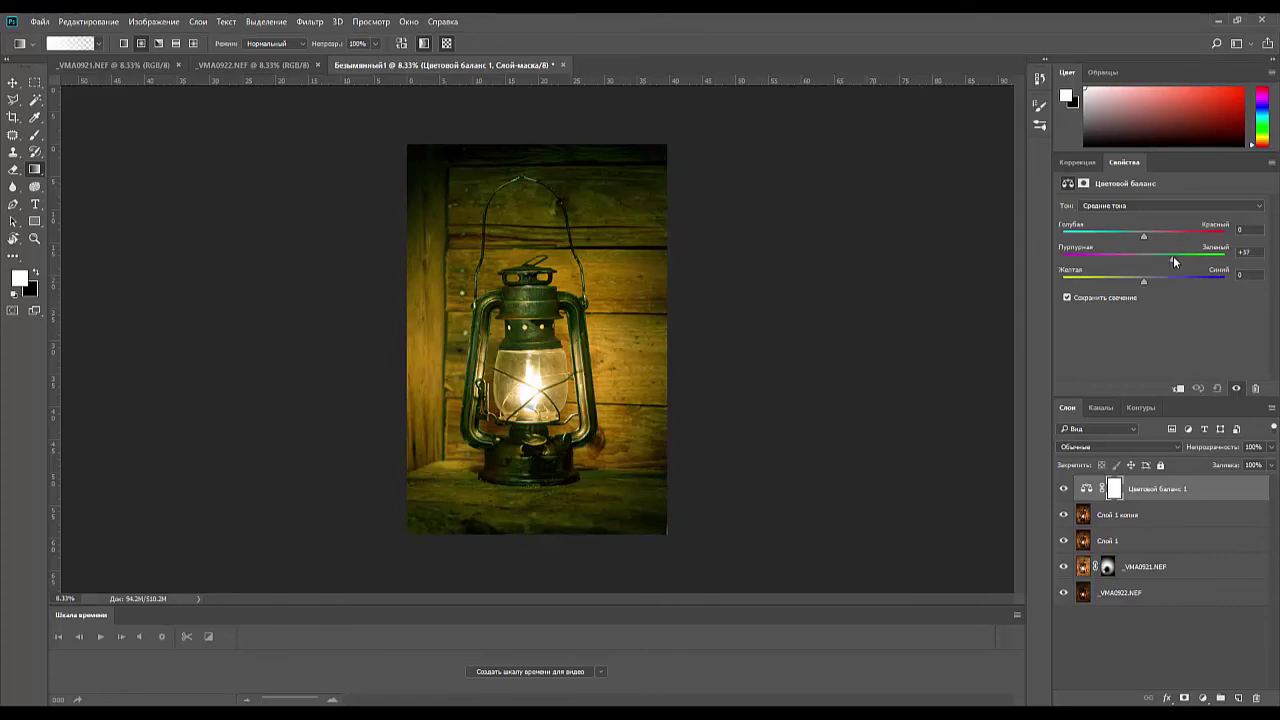
- Invert the Color Balance mask to black and reveal the green tint along the photo's upper and lower-right edges with white radial gradients
{"action": "left_click", "coordinate": [1115, 487]}
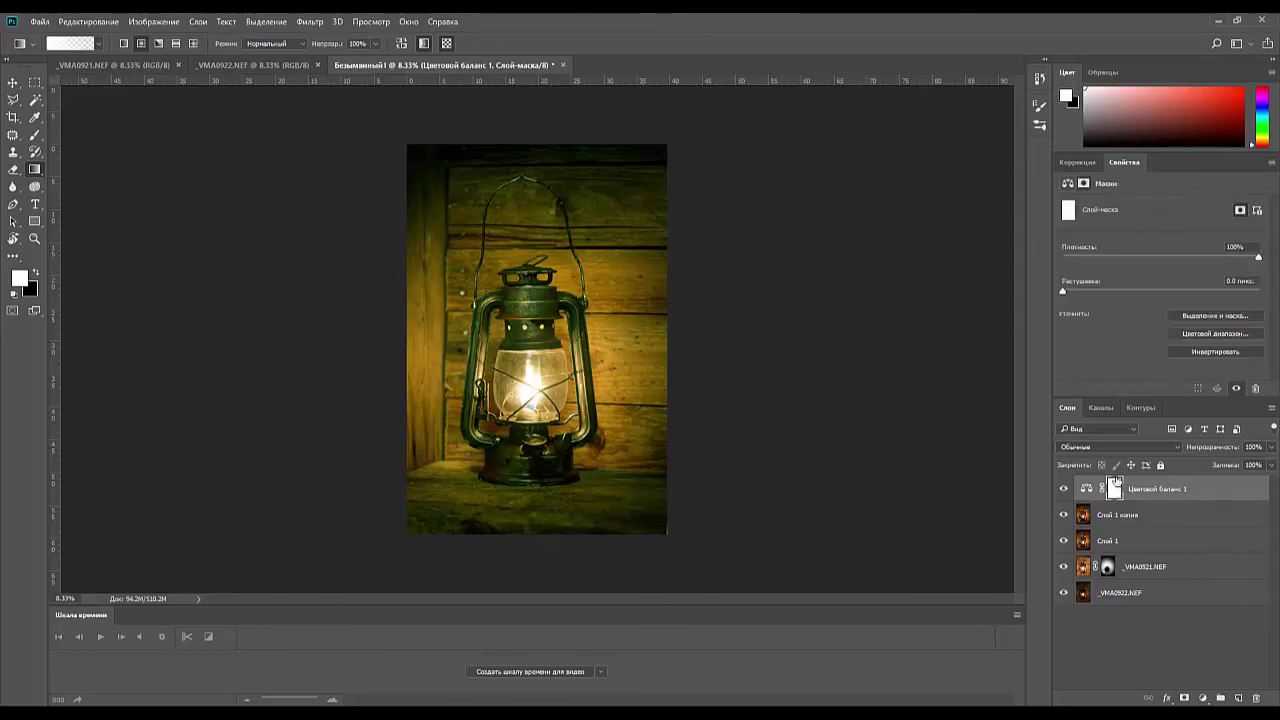
{"action": "key", "text": "ctrl+i"}
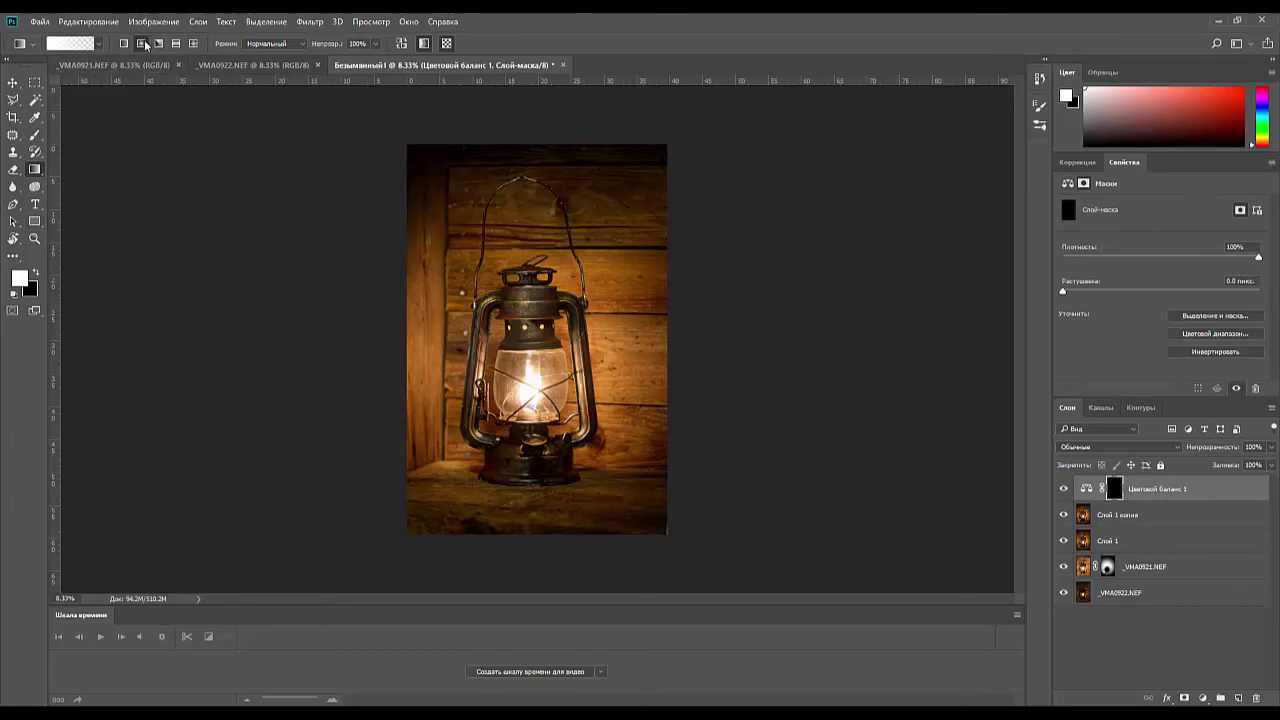
{"action": "left_click_drag", "start_coordinate": [600, 186], "coordinate": [690, 275]}
{"action": "left_click_drag", "start_coordinate": [476, 151], "coordinate": [636, 194]}
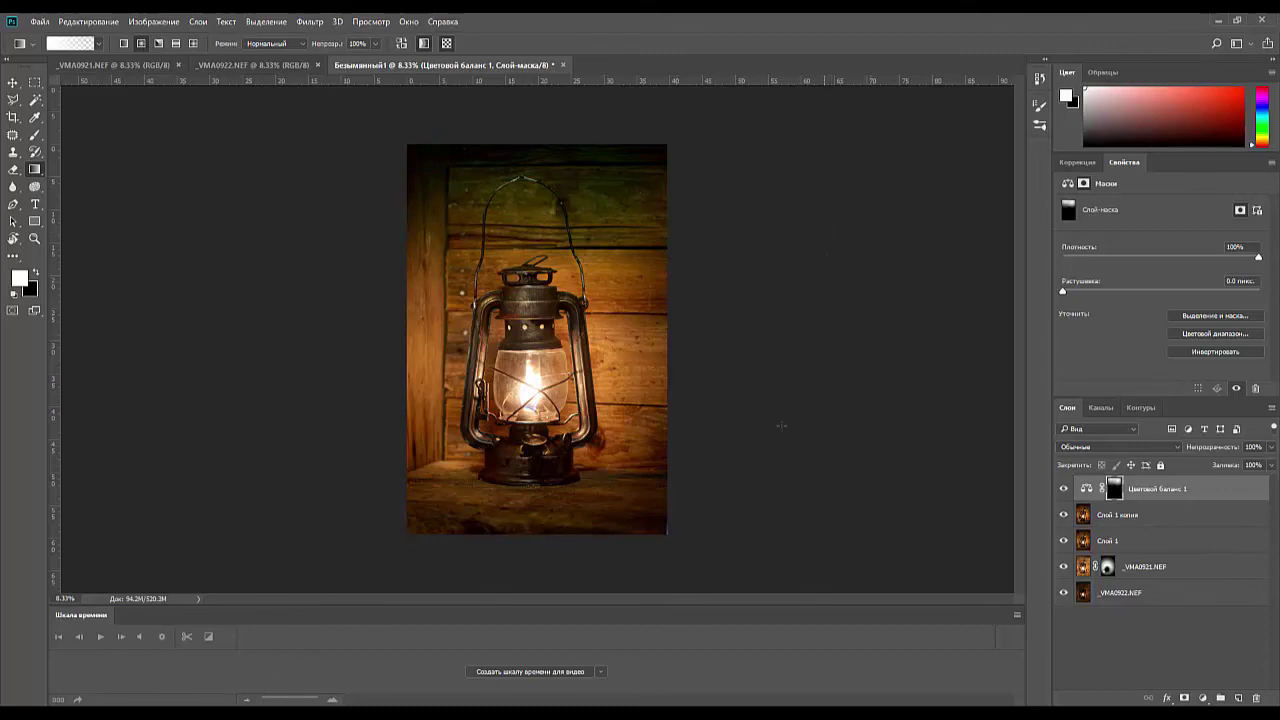
{"action": "left_click_drag", "start_coordinate": [540, 522], "coordinate": [756, 552]}
{"action": "left_click_drag", "start_coordinate": [663, 508], "coordinate": [758, 568]}
{"action": "left_click_drag", "start_coordinate": [598, 545], "coordinate": [670, 566]}
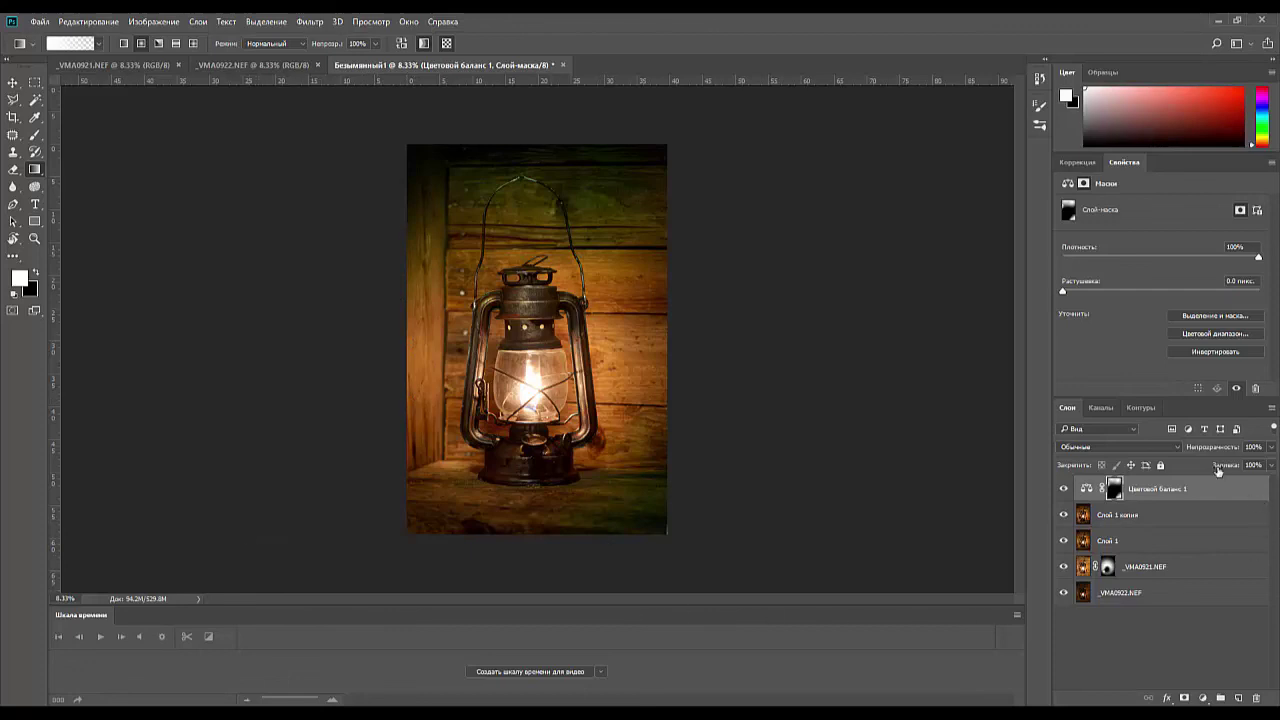
- Lower the Color Balance layer's opacity and merge it and Слой 1 копия down into Слой 1
{"action": "left_click_drag", "start_coordinate": [1222, 449], "coordinate": [1188, 466]}
{"action": "left_click", "coordinate": [1168, 498]}
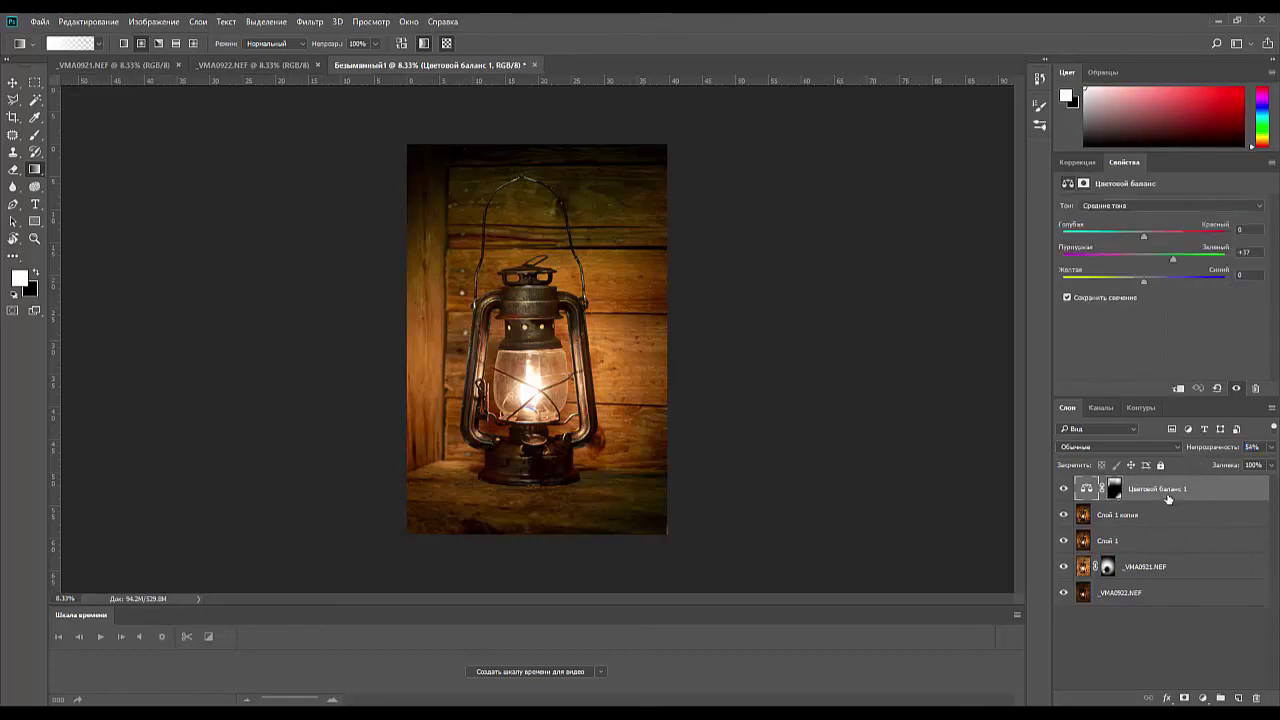
{"action": "key", "text": "ctrl+e"}
{"action": "key", "text": "ctrl+e"}
{"action": "key", "text": "s"}
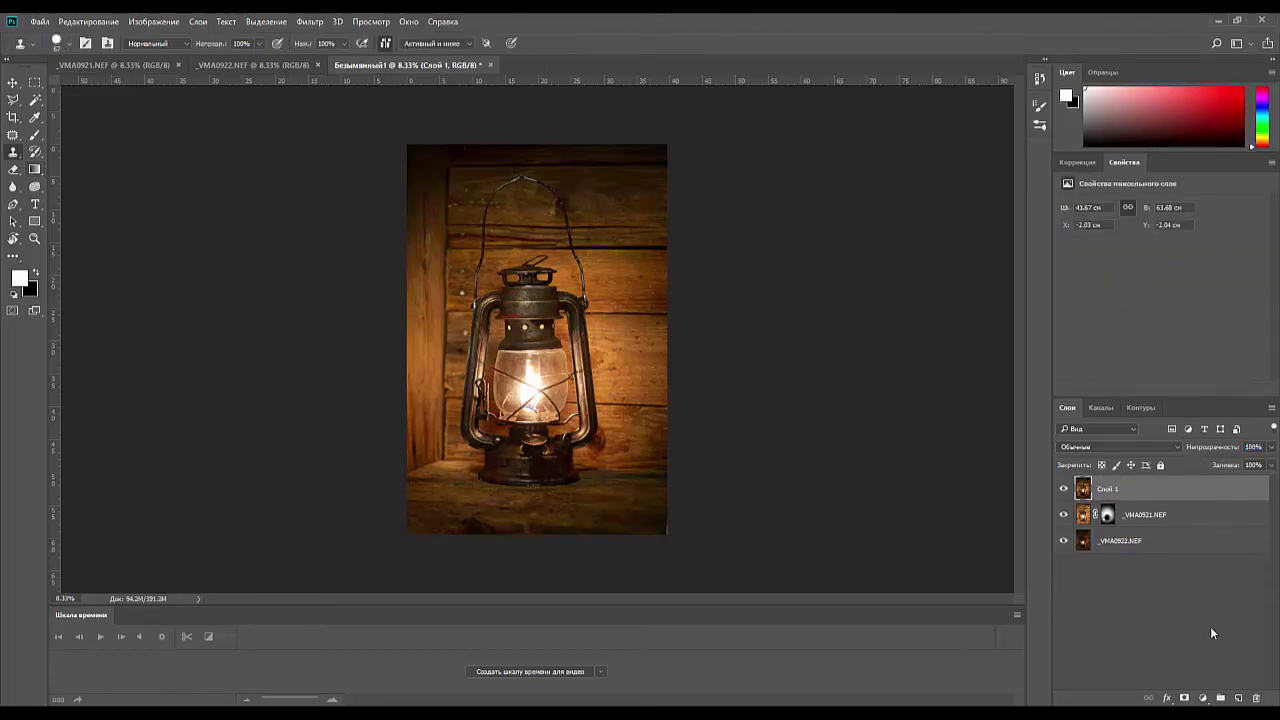